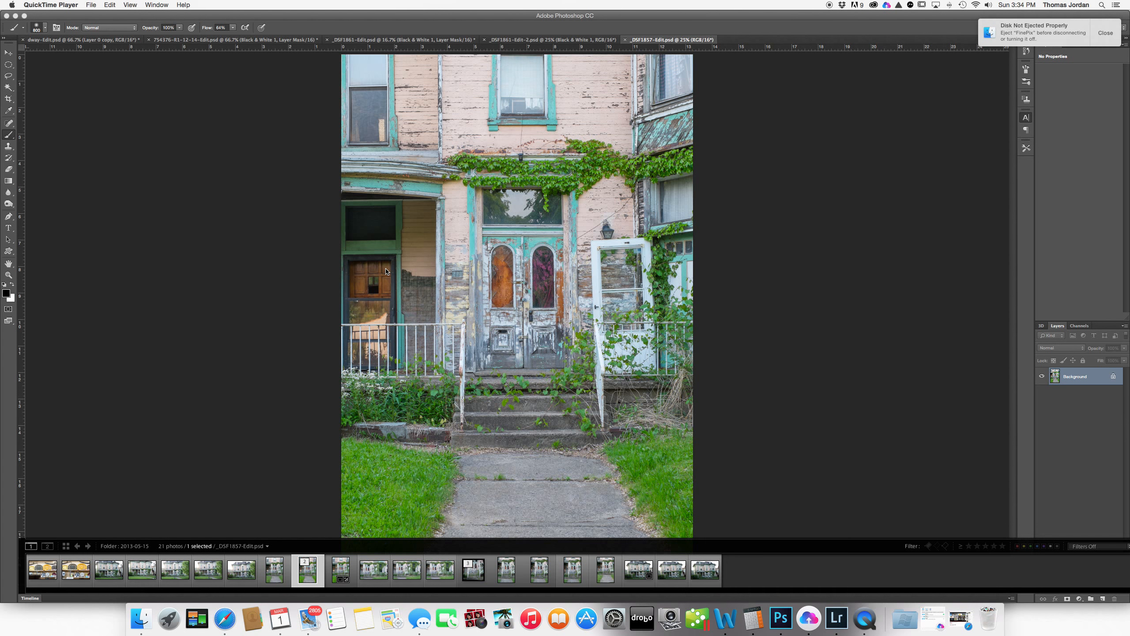
- Convert the Background to Layer 0, duplicate it as Layer 0 copy, and reselect Layer 0
double_click(1071, 380)
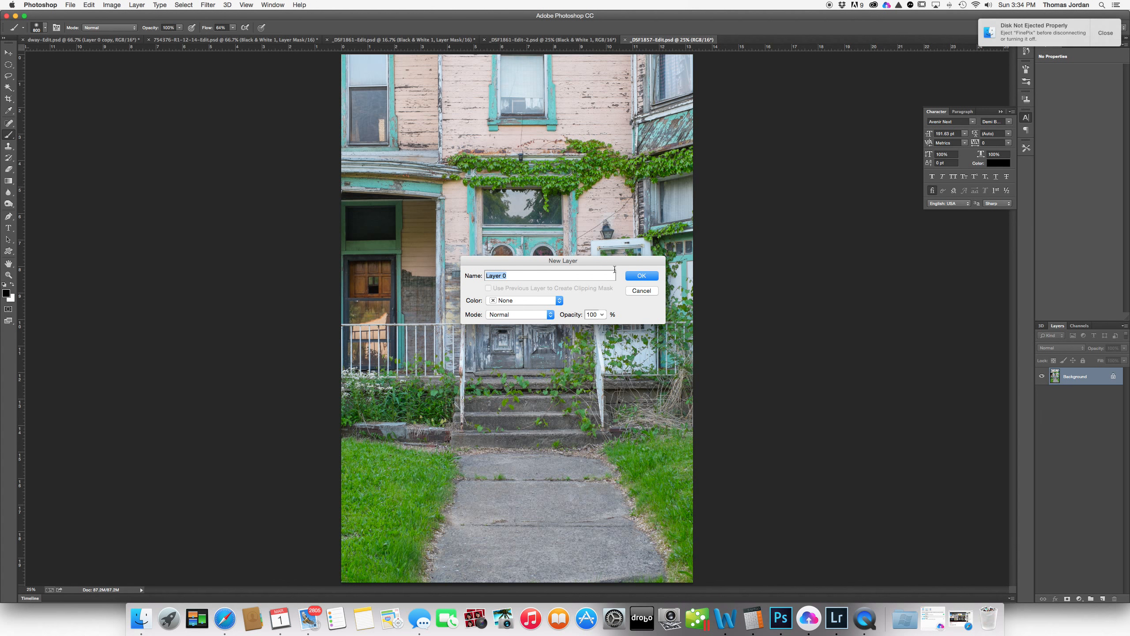
click(641, 275)
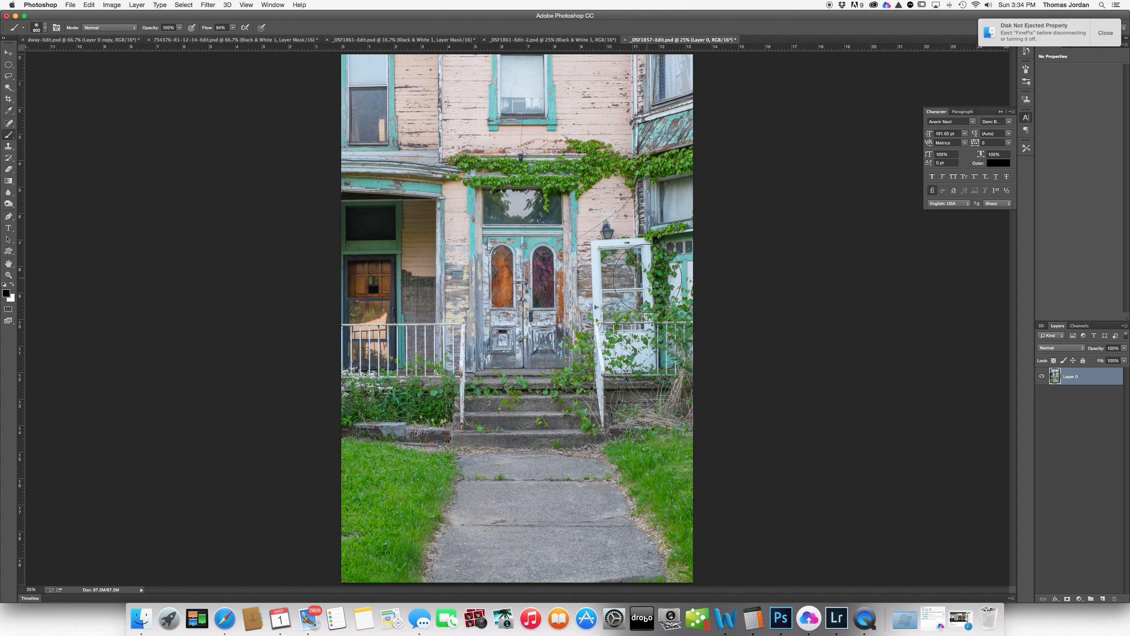
key(super+j)
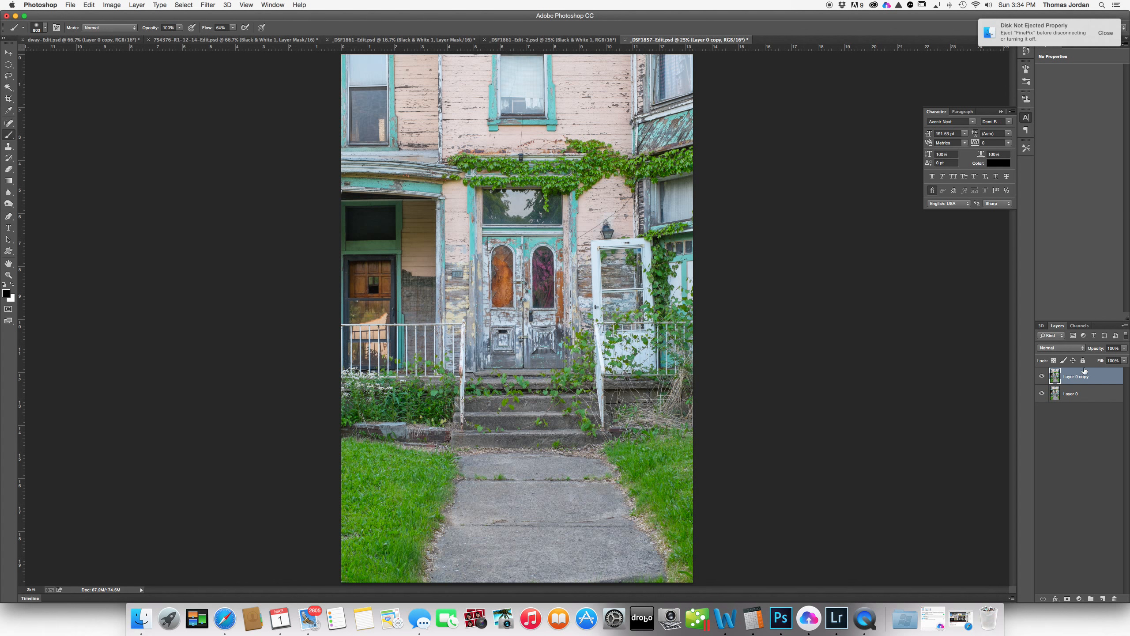
click(1083, 397)
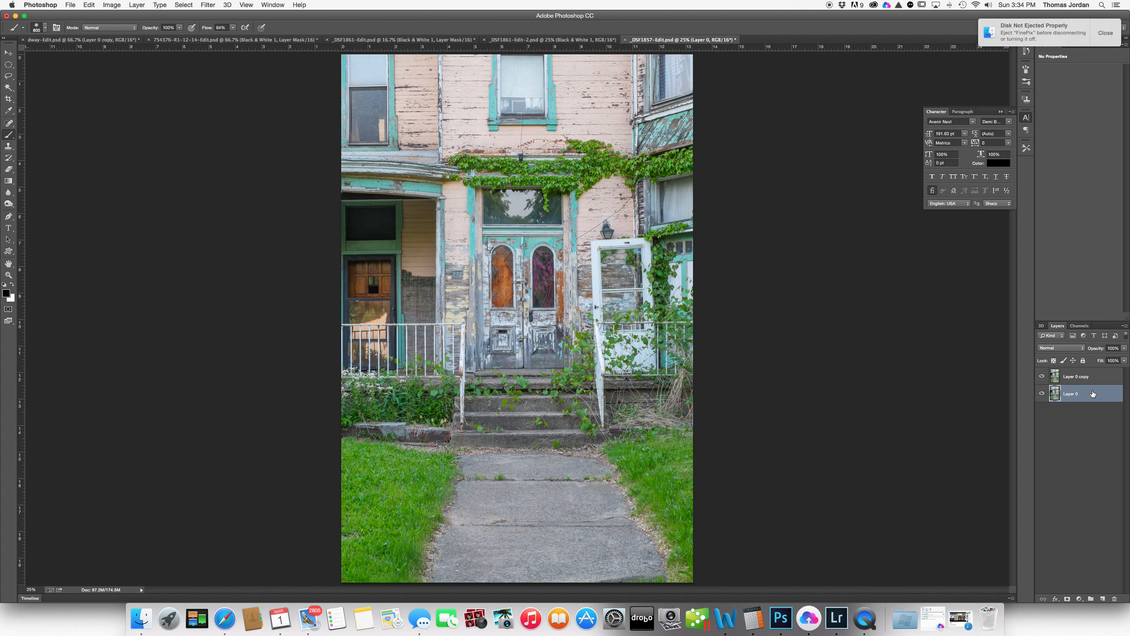
click(1081, 599)
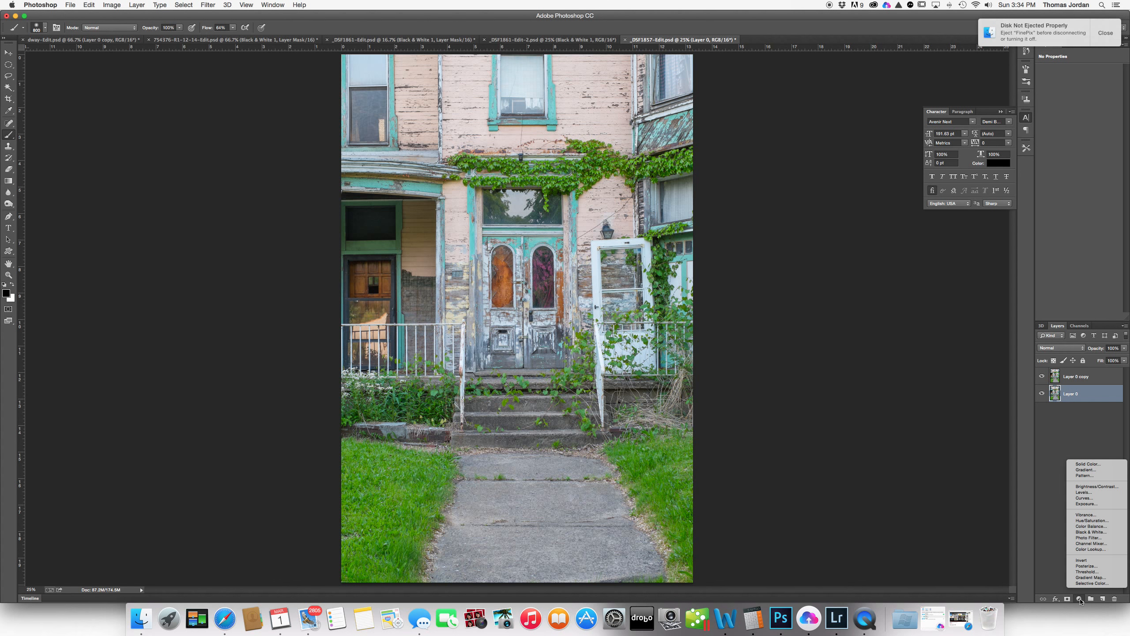
- Add a Black & White adjustment layer above Layer 0, then select Layer 0 copy
click(1093, 531)
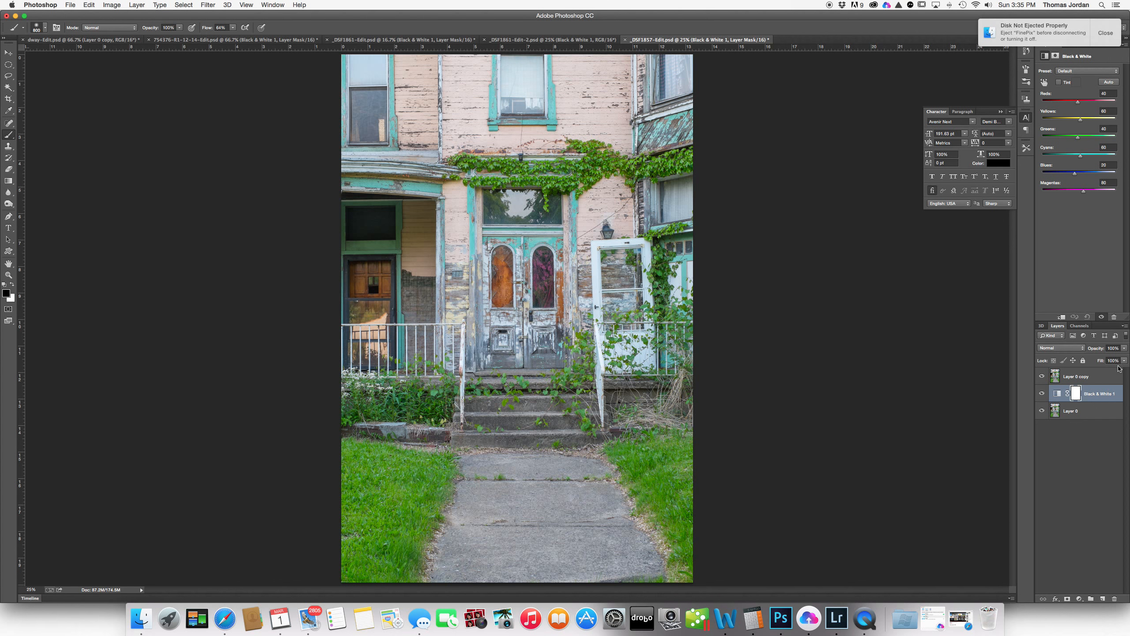
click(1088, 378)
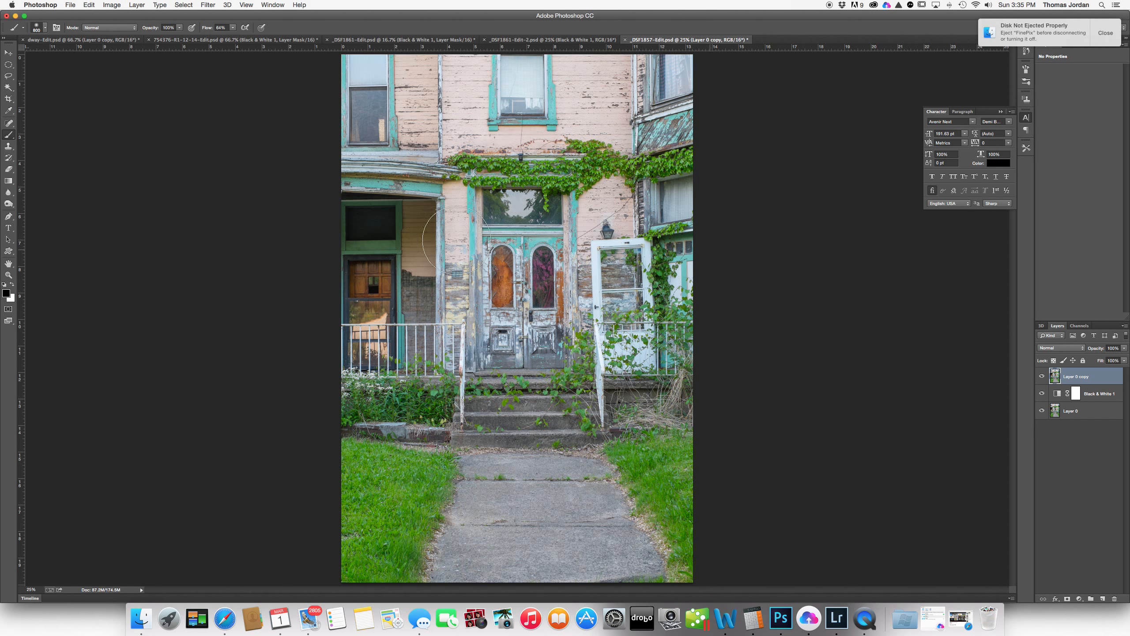
- Convert Layer 0 copy to a smart object and float an enlarged Layers panel
click(207, 5)
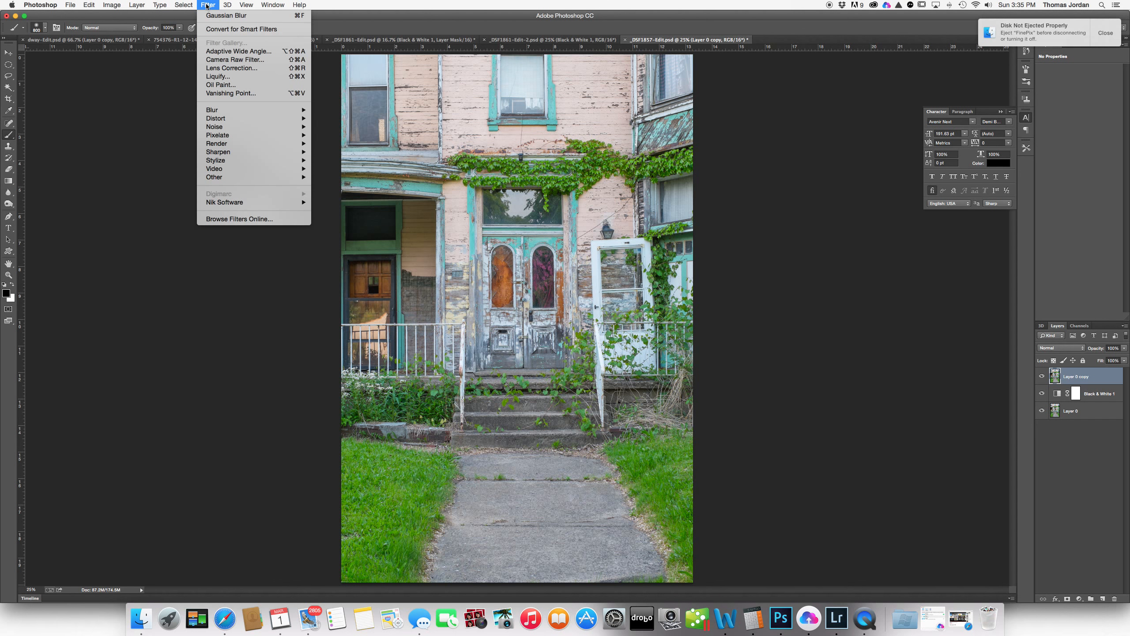
click(213, 29)
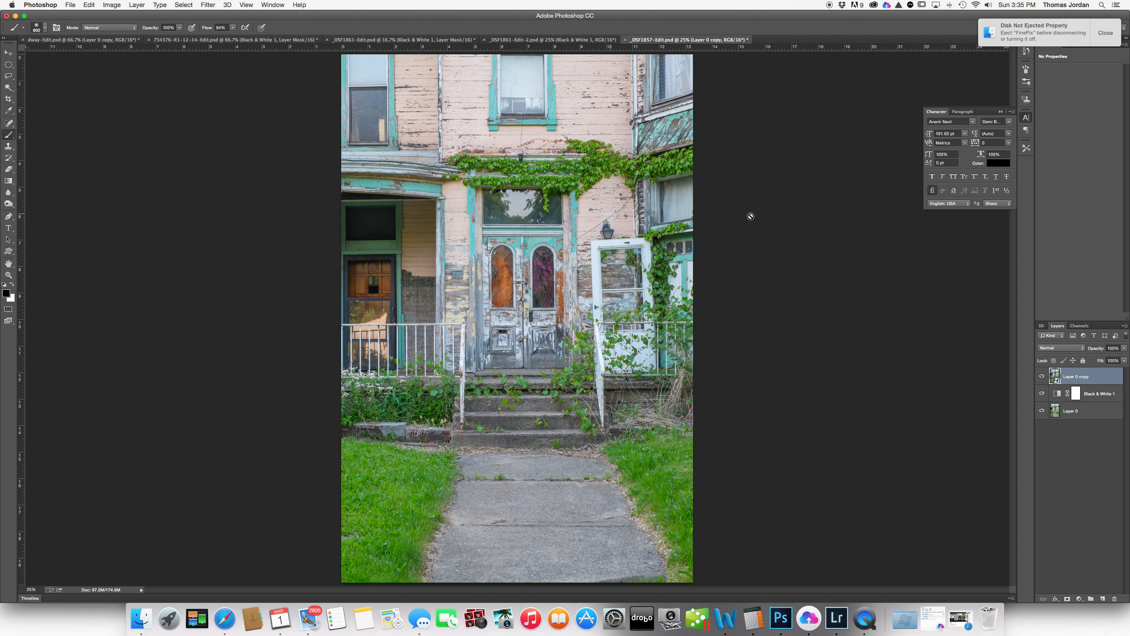
drag(1104, 328, 804, 175)
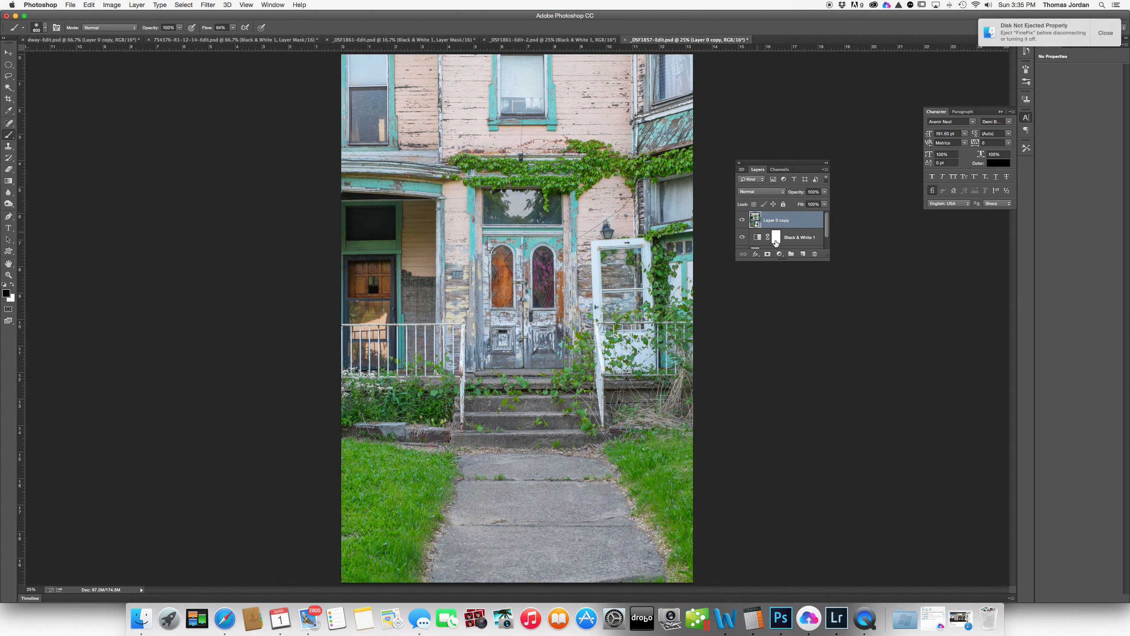
drag(826, 260, 831, 378)
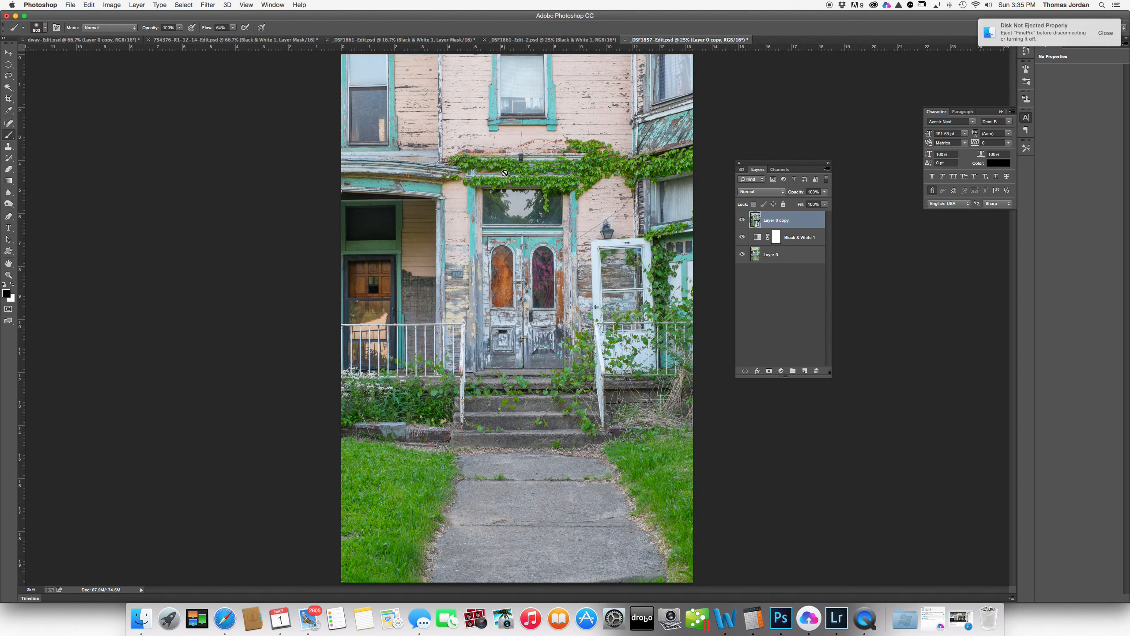
- Bring up the Gaussian Blur dialog for Layer 0 copy
click(212, 5)
mouse_move(224, 118)
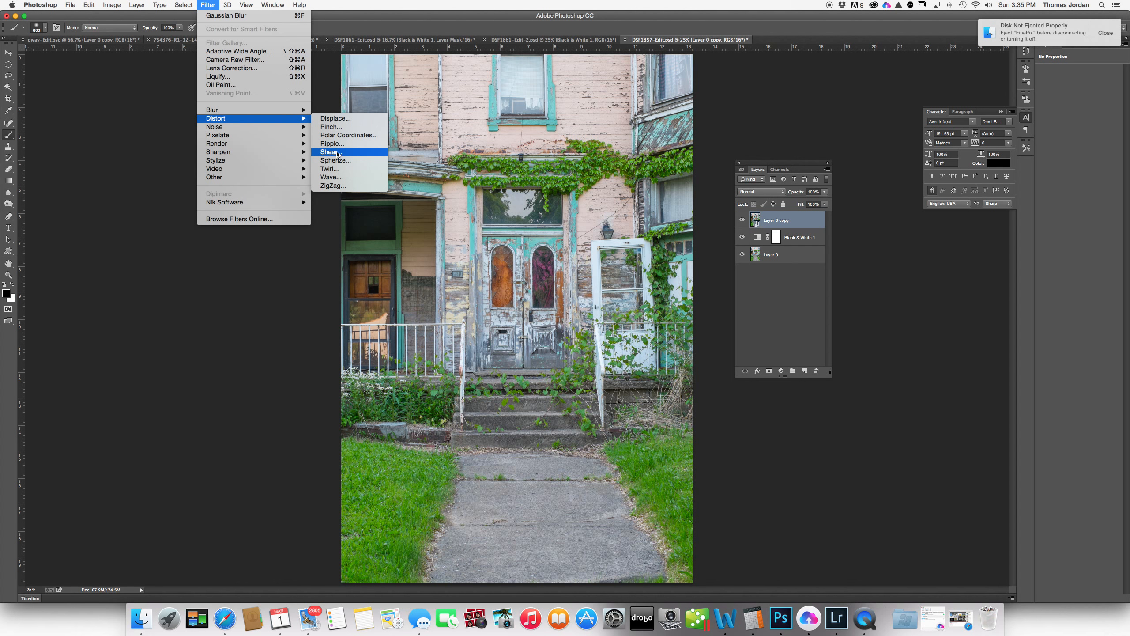
mouse_move(289, 110)
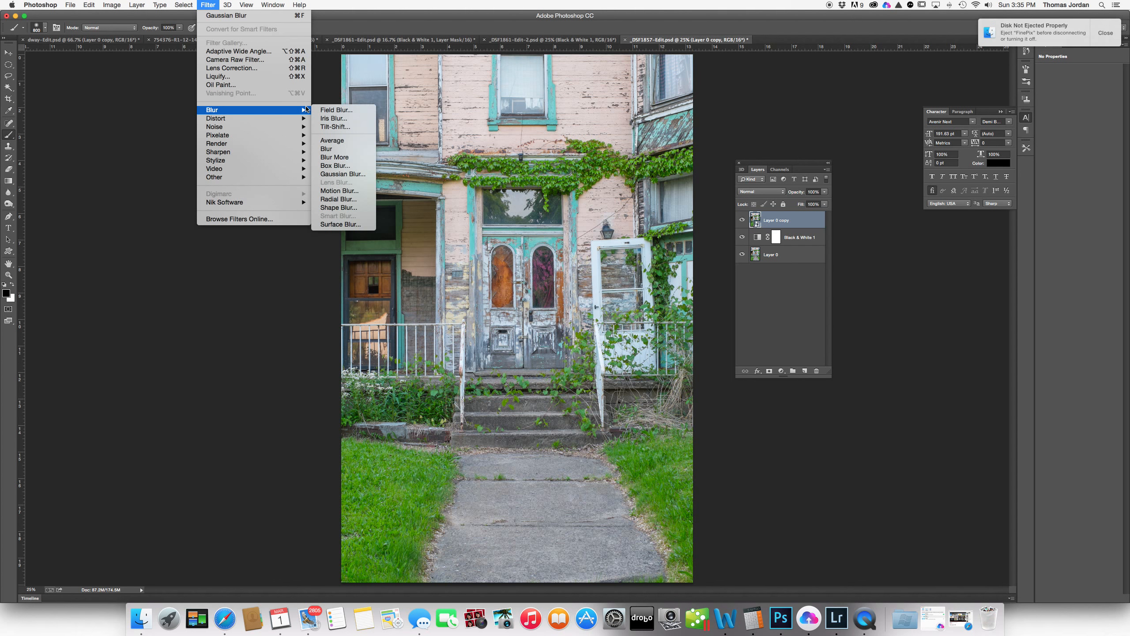
click(331, 173)
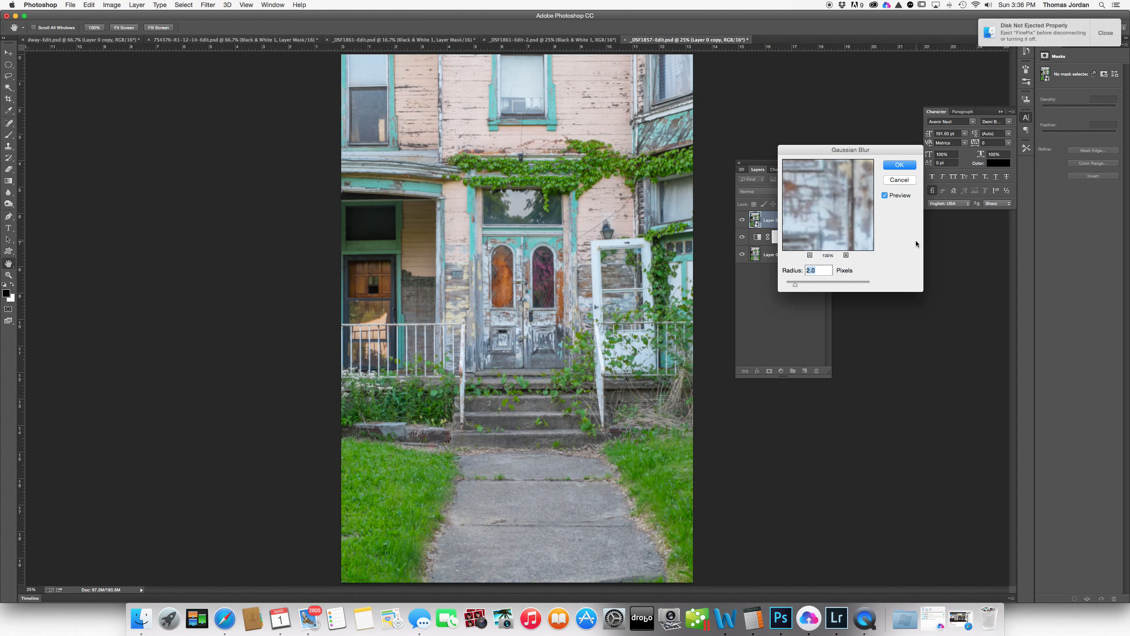
- Apply a 20-pixel Gaussian Blur smart filter to Layer 0 copy
text(20)
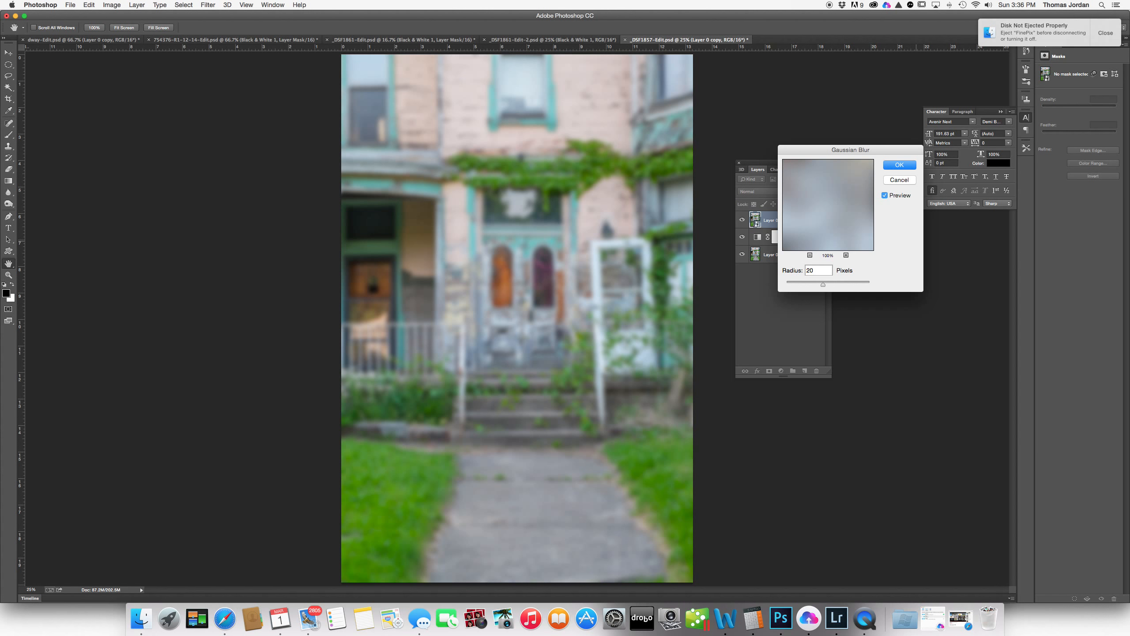
key(Return)
key(b)
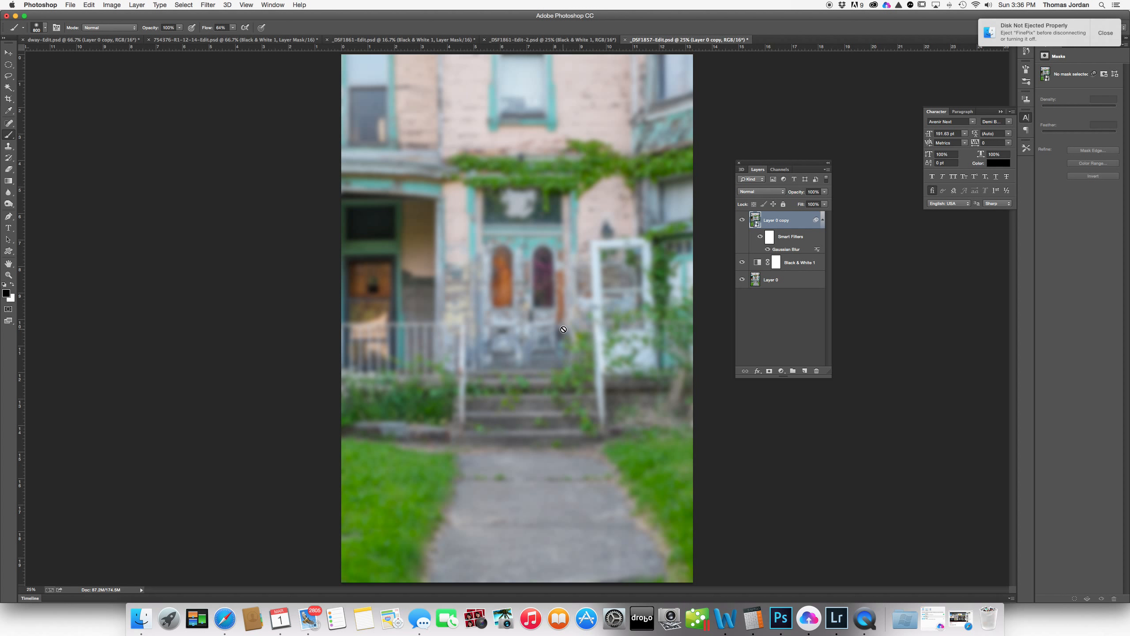
- Set Layer 0 copy to Luminosity blend mode and lower its Fill to 69%
click(781, 195)
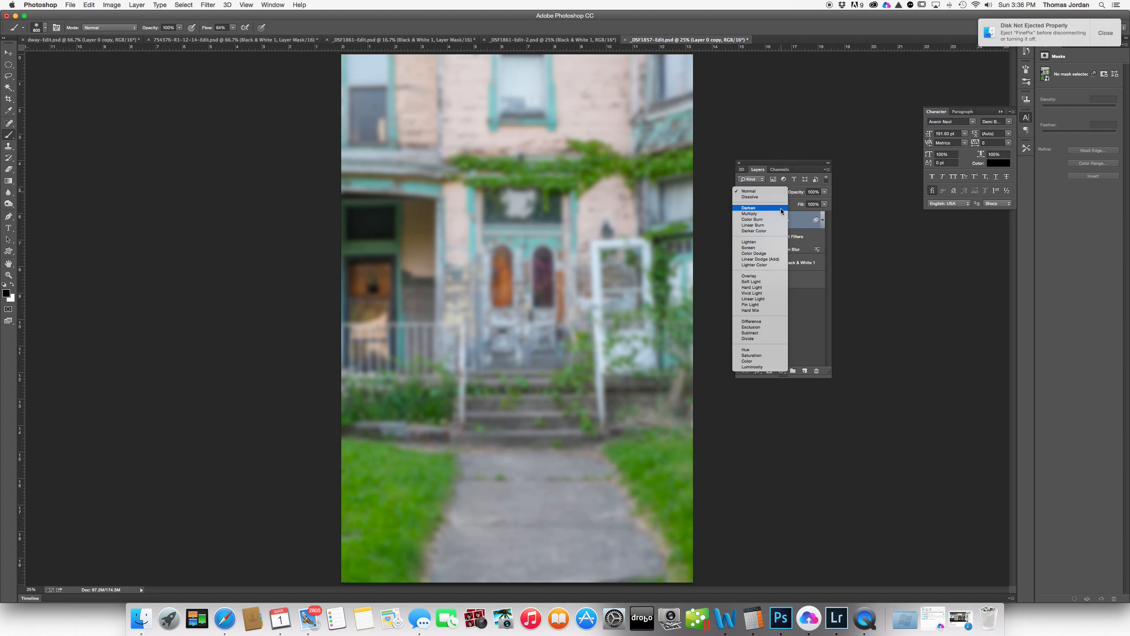
click(761, 367)
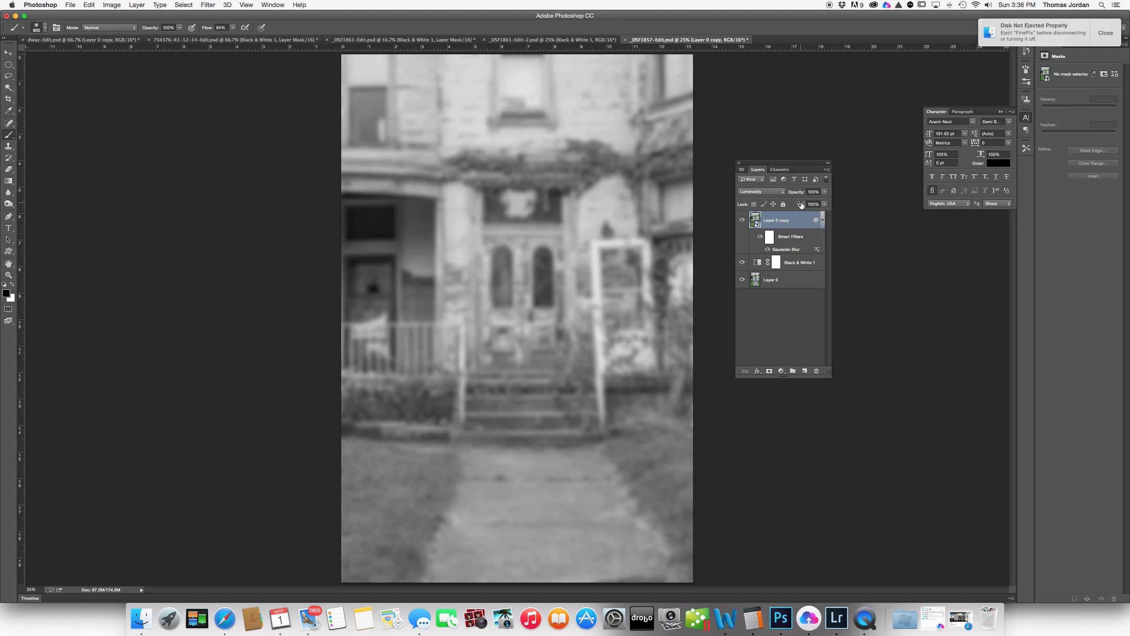
drag(801, 205, 788, 205)
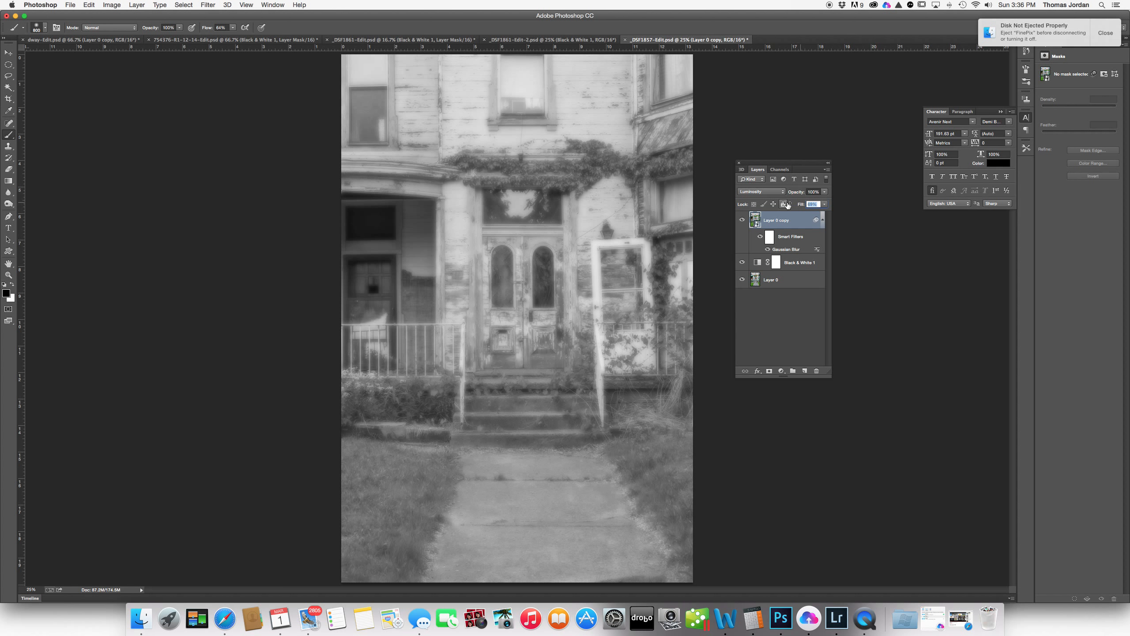
drag(787, 203, 788, 203)
- On Black & White 1, set Blues to -18 and Fill to 79%
click(785, 265)
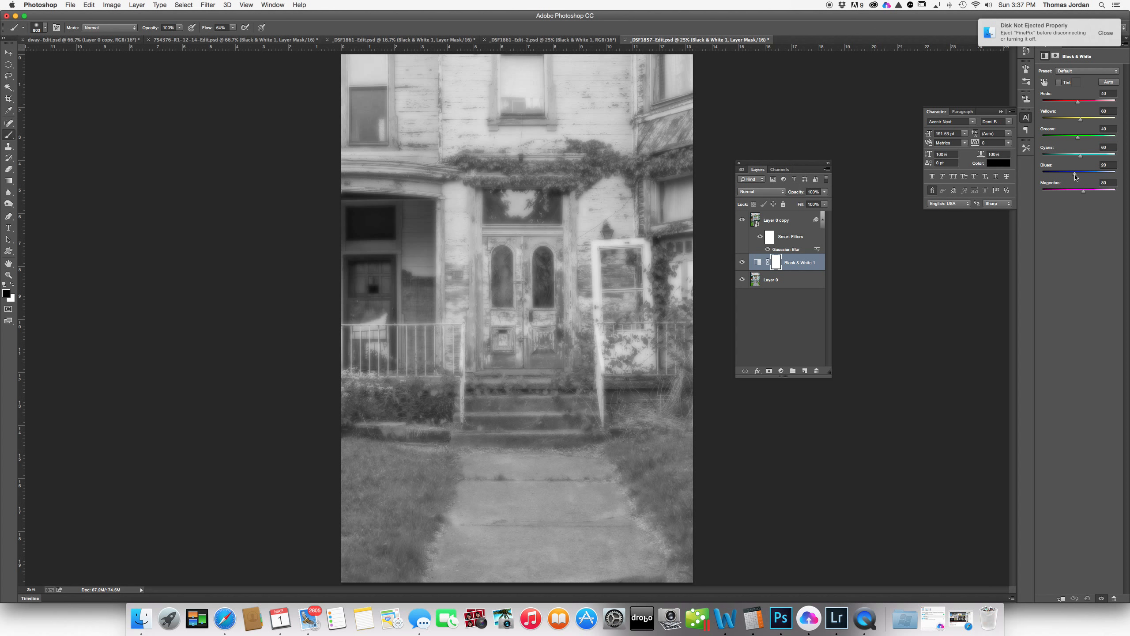
mouse_move(1075, 176)
mouse_down()
mouse_move(1057, 176)
mouse_move(1069, 176)
mouse_up()
drag(799, 206, 782, 209)
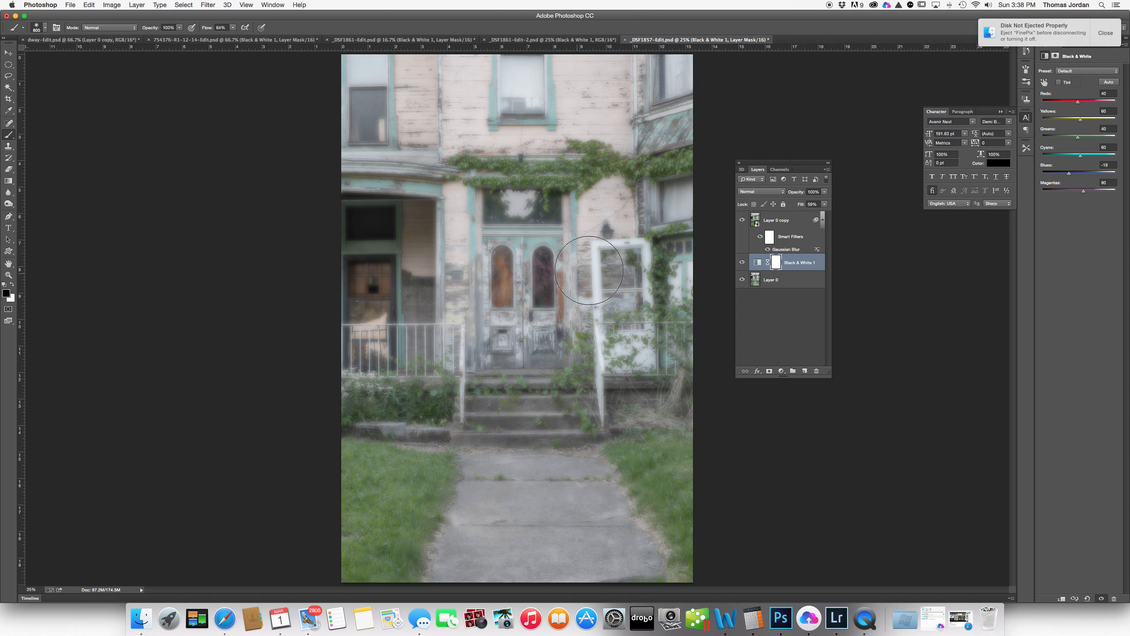
- Try a tint on the black-and-white adjustment, remove it, and select Layer 0
click(1060, 83)
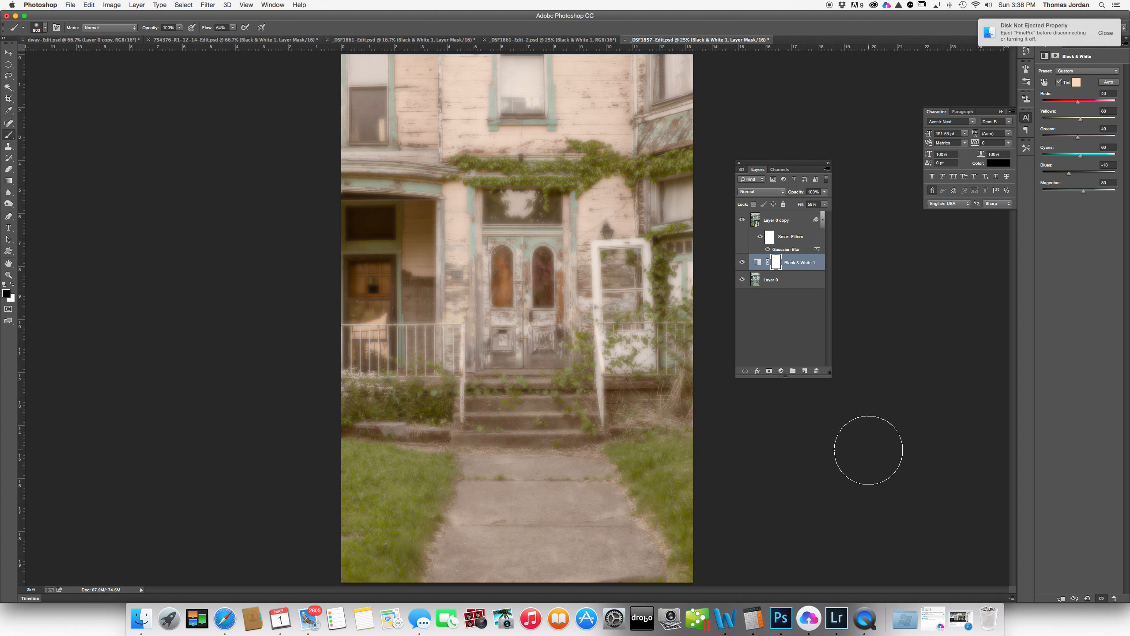
click(1060, 82)
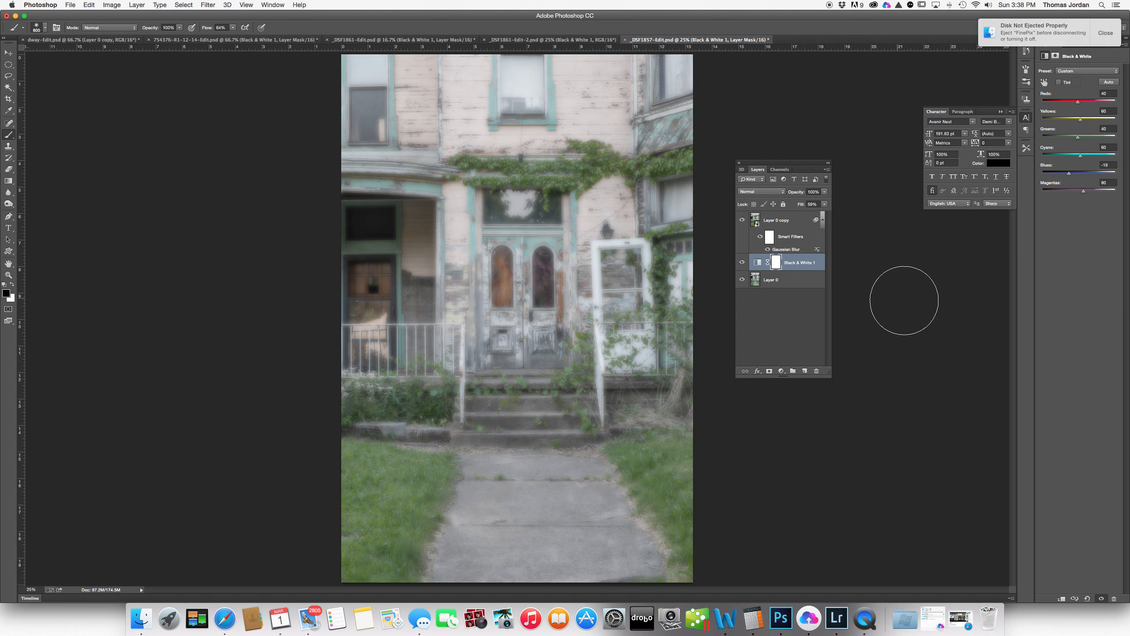
click(792, 285)
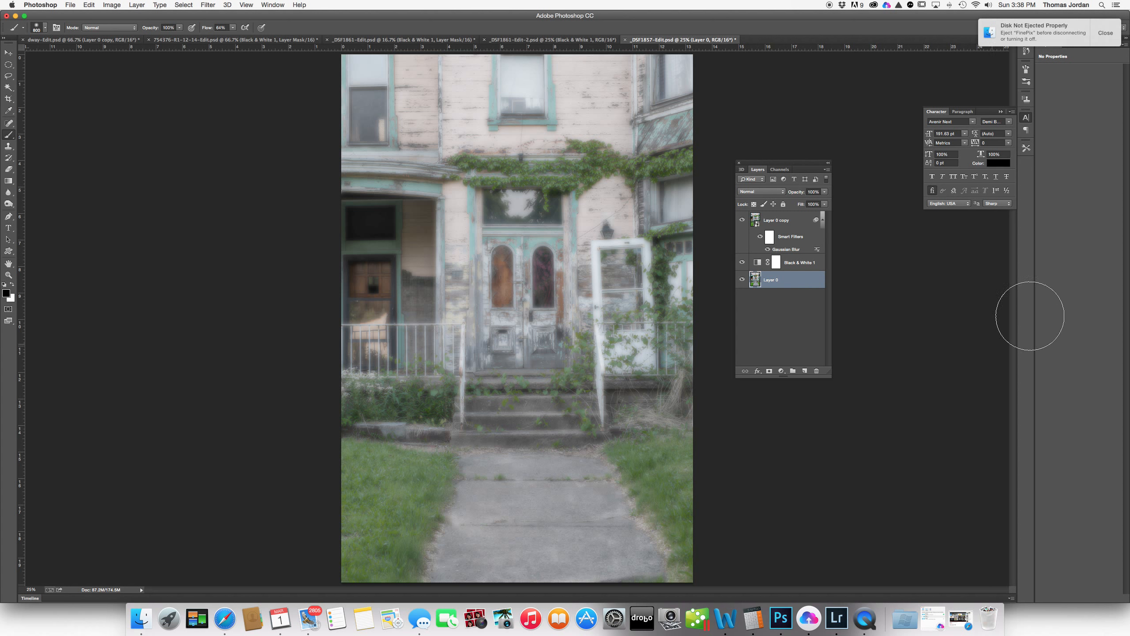
- Convert Layer 0 to a smart object and apply a Blur Gallery Iris Blur to it
click(209, 5)
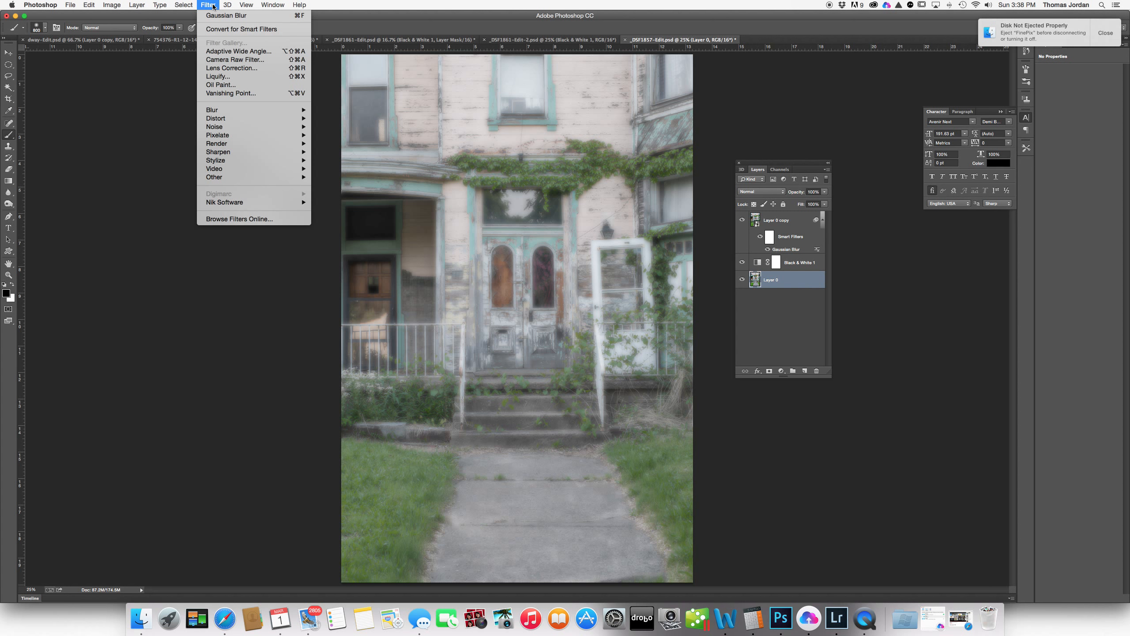
click(215, 30)
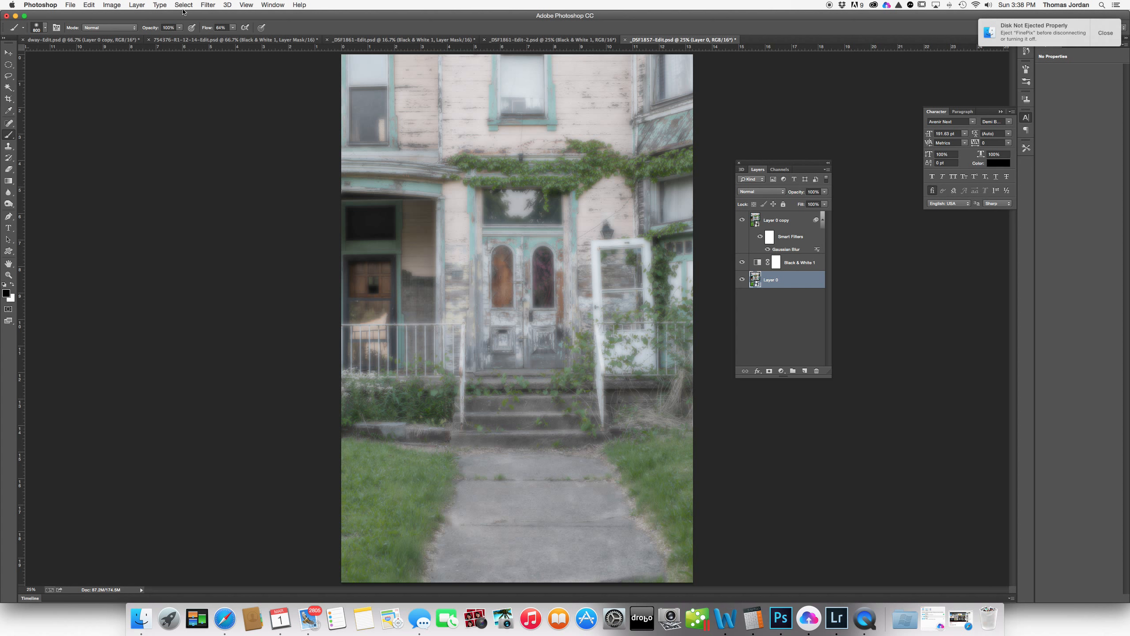
click(205, 5)
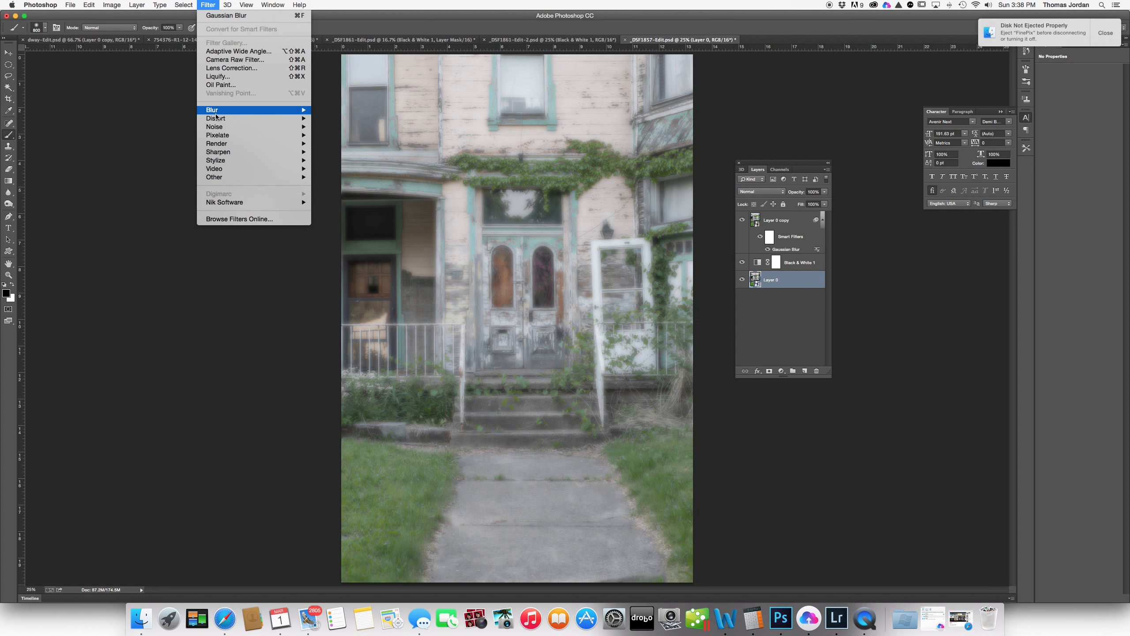
mouse_move(217, 112)
click(334, 119)
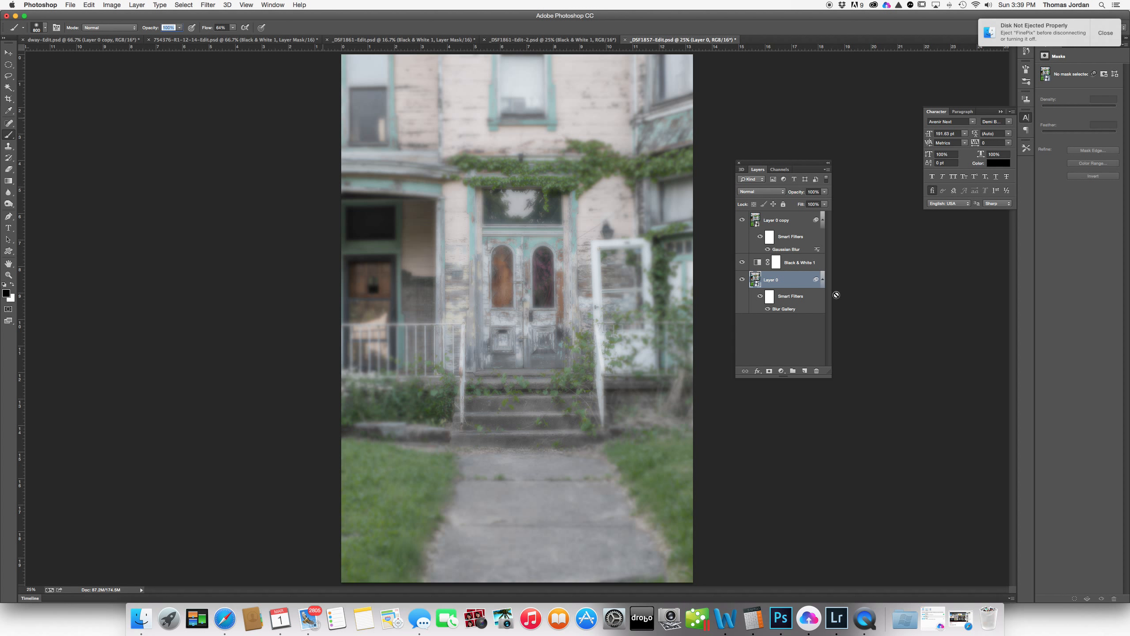
- Crop the photo to a 1:1 square framing the porch door and steps
click(795, 285)
key(c)
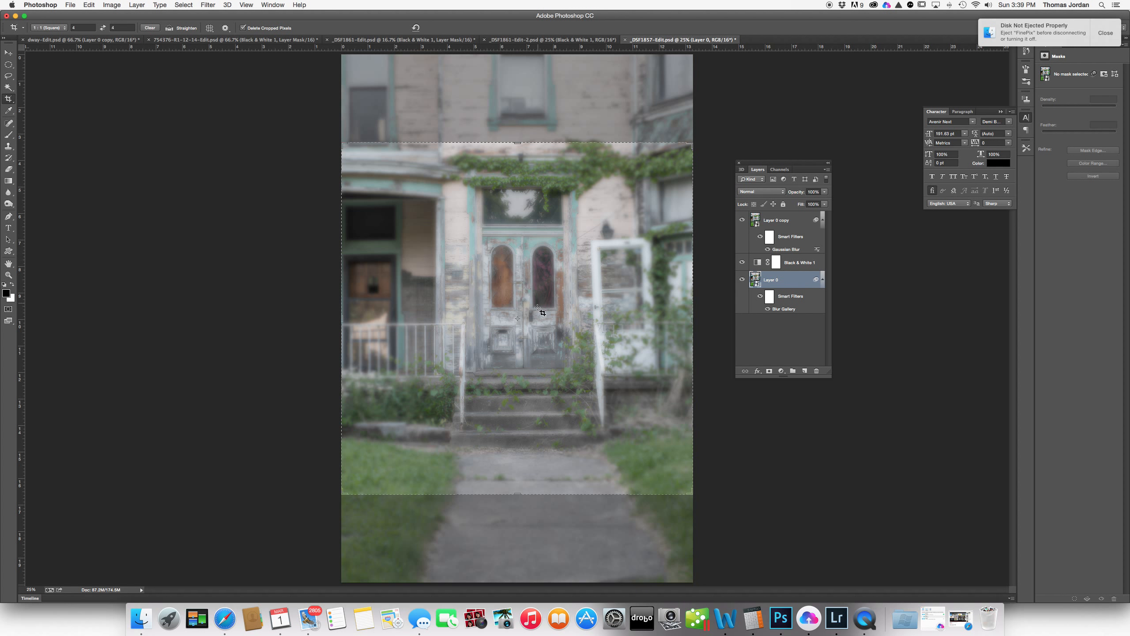
drag(525, 328, 531, 321)
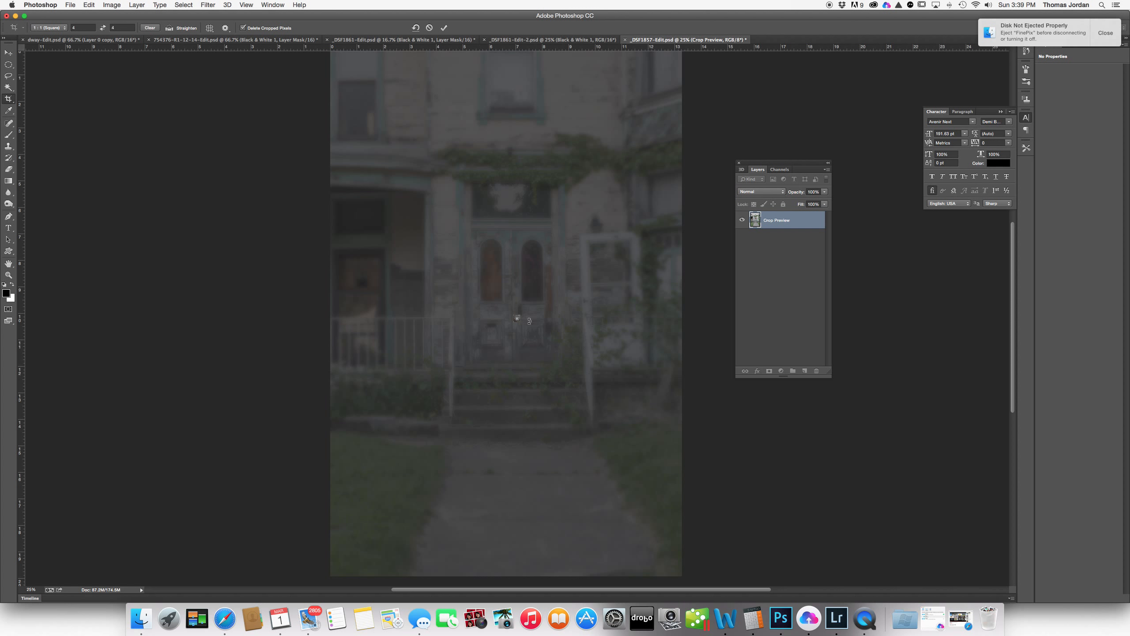
key(super+z)
drag(549, 280, 547, 296)
key(Return)
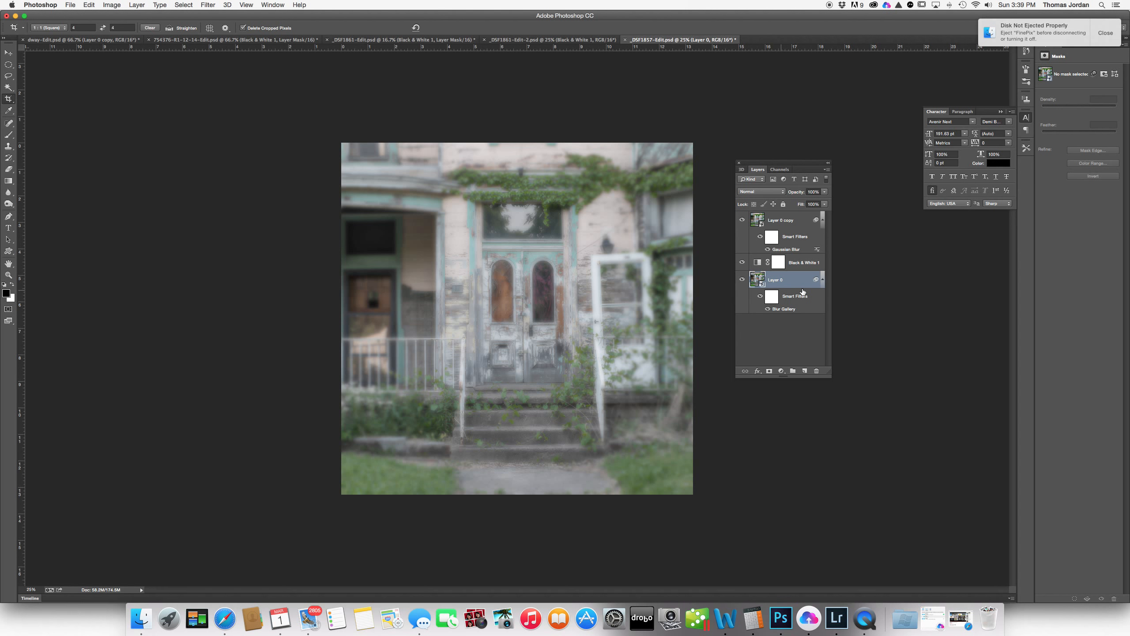
- Reopen Layer 0's Iris Blur and reshape the focus ellipse wider around the door
click(772, 296)
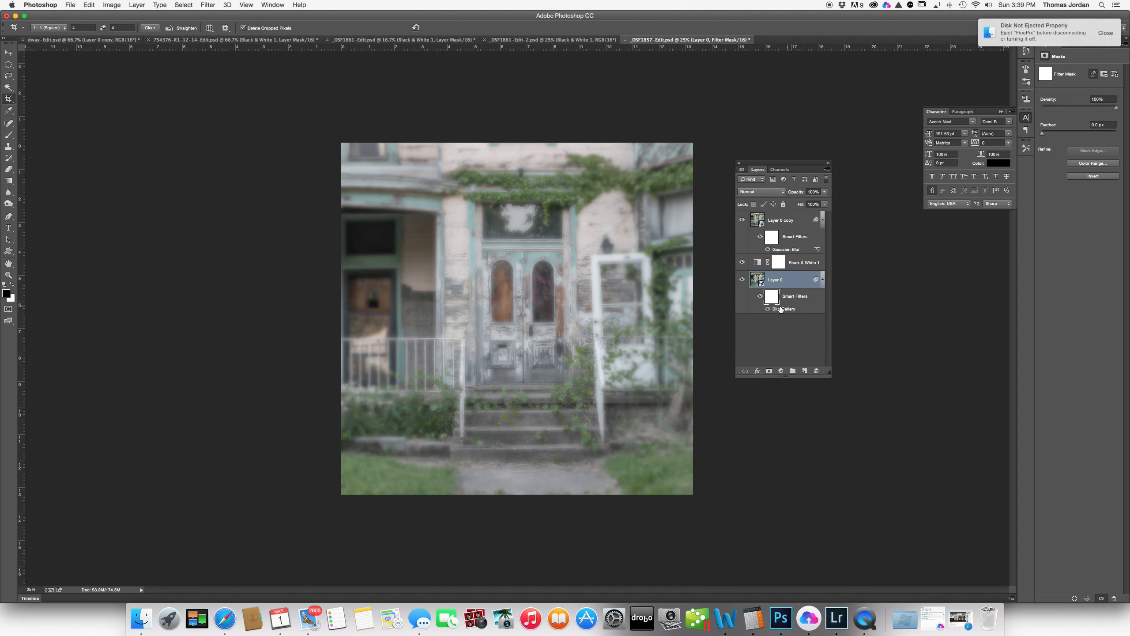
double_click(778, 309)
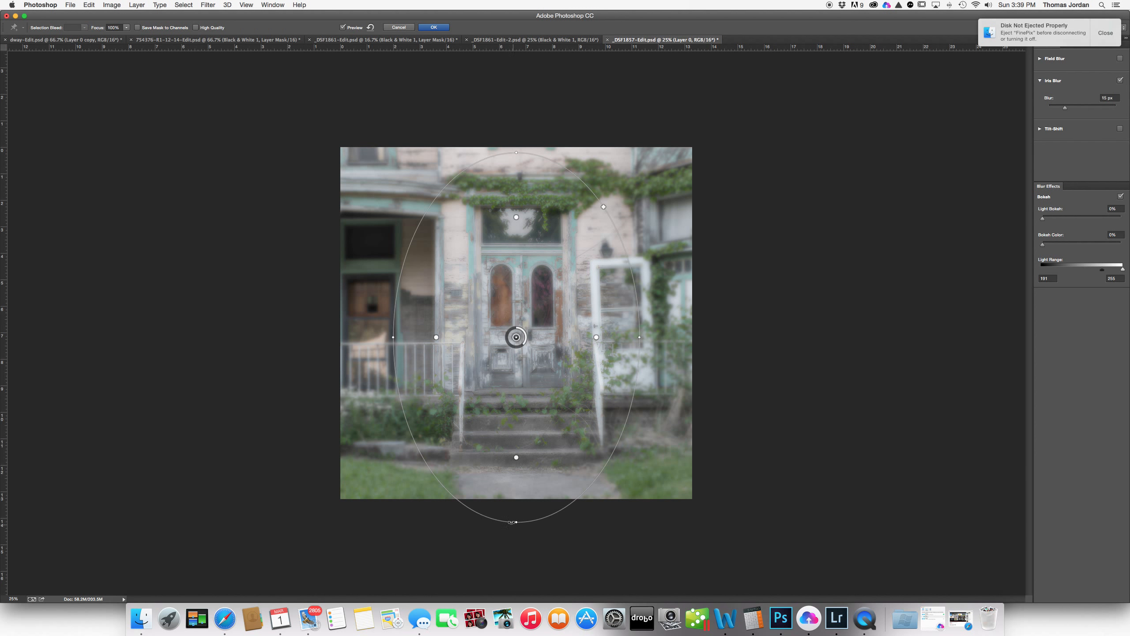
drag(515, 523, 516, 482)
drag(545, 298, 545, 289)
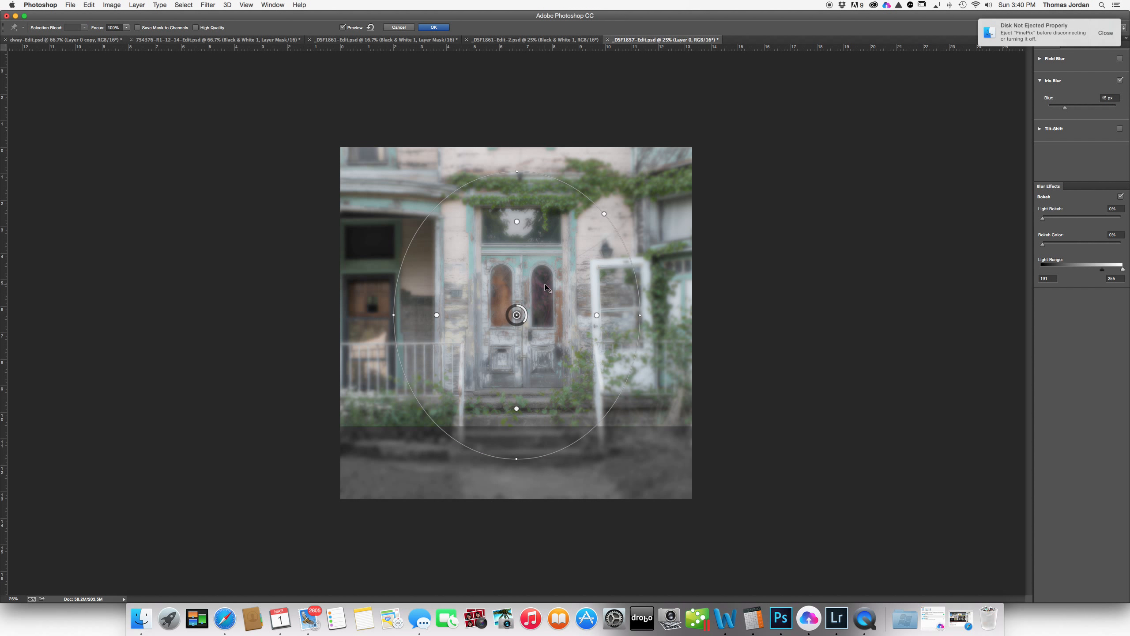
drag(512, 177, 513, 184)
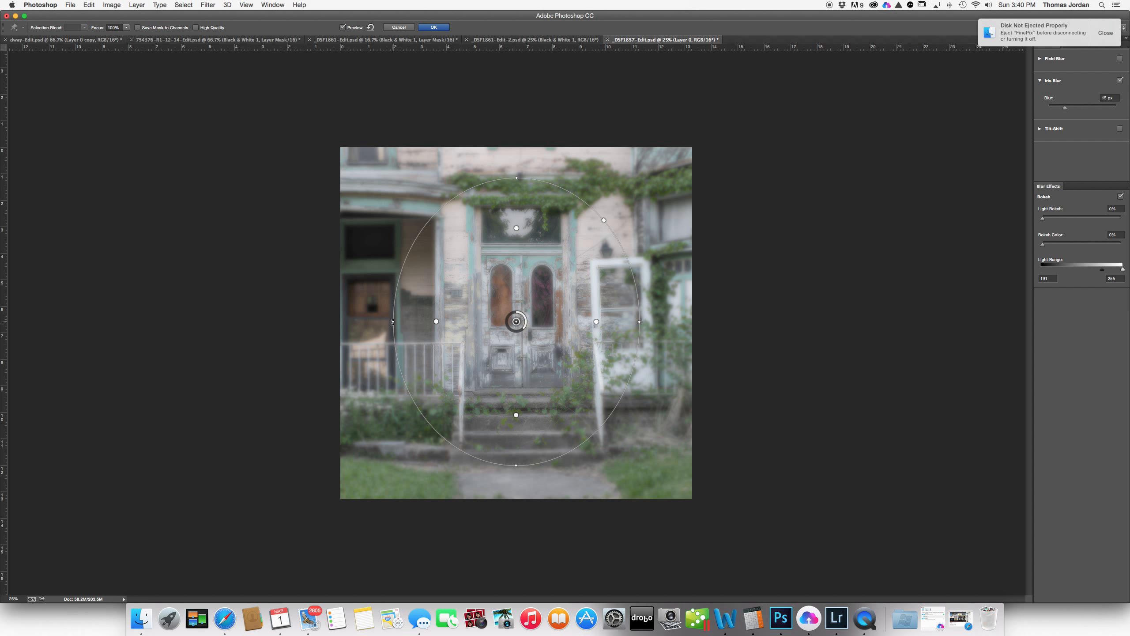
drag(393, 321, 363, 320)
drag(516, 466, 514, 482)
drag(519, 160, 519, 156)
- Set the iris blur to 38 px and add 13% Light Bokeh
drag(1065, 107, 1077, 109)
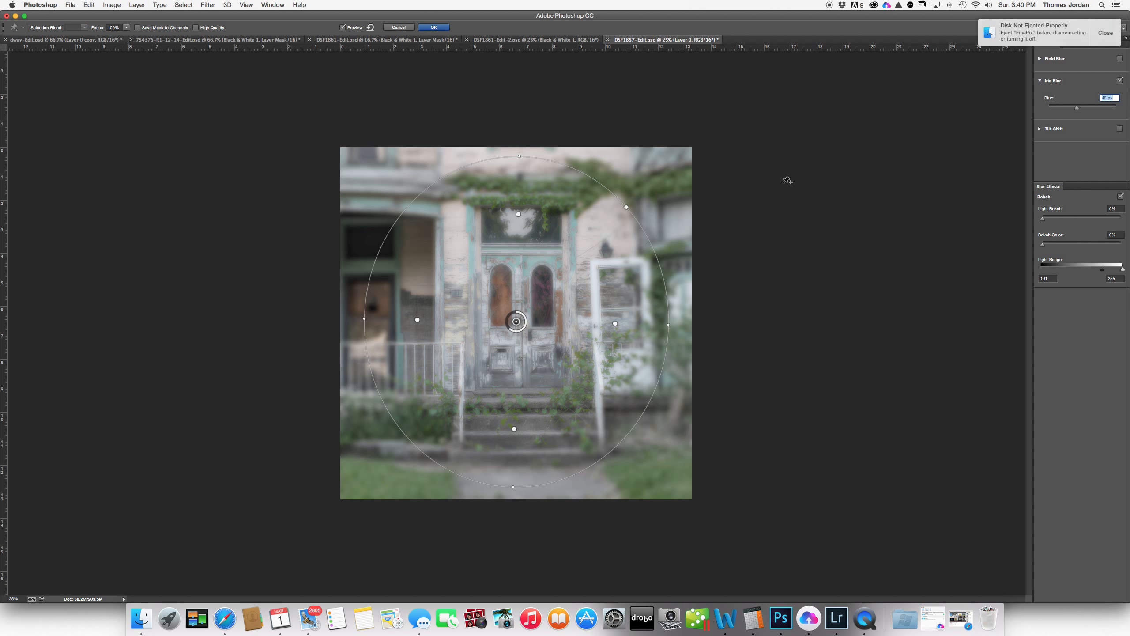
drag(1077, 108, 1073, 111)
drag(1042, 219, 1053, 218)
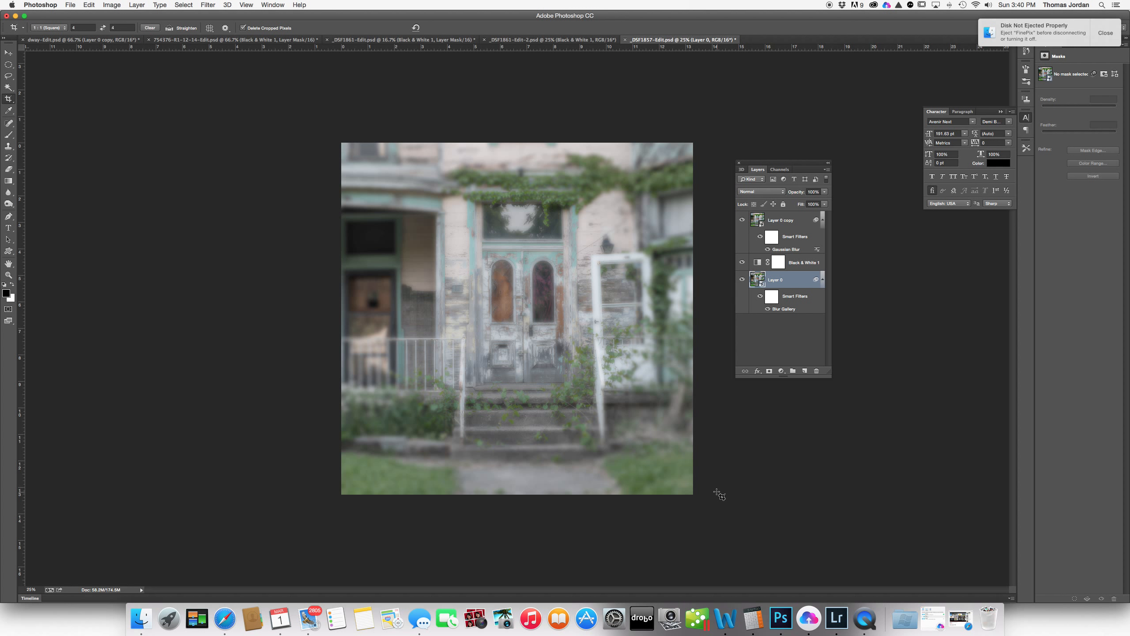
- Select Layer 0 copy and create a new empty Layer 1 above it
click(791, 222)
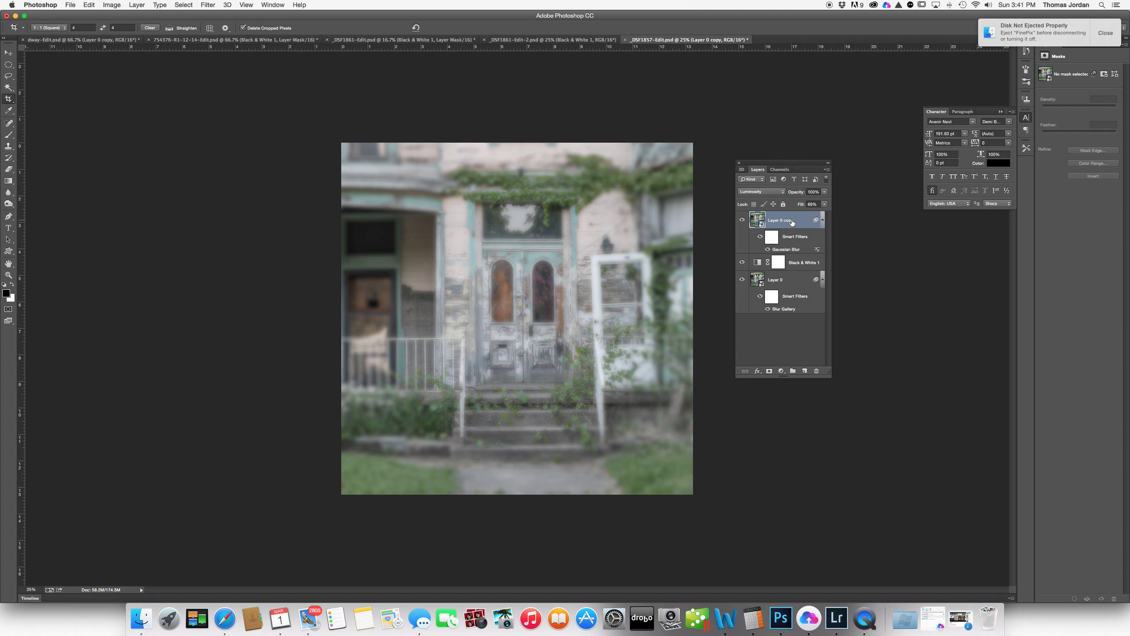
click(804, 371)
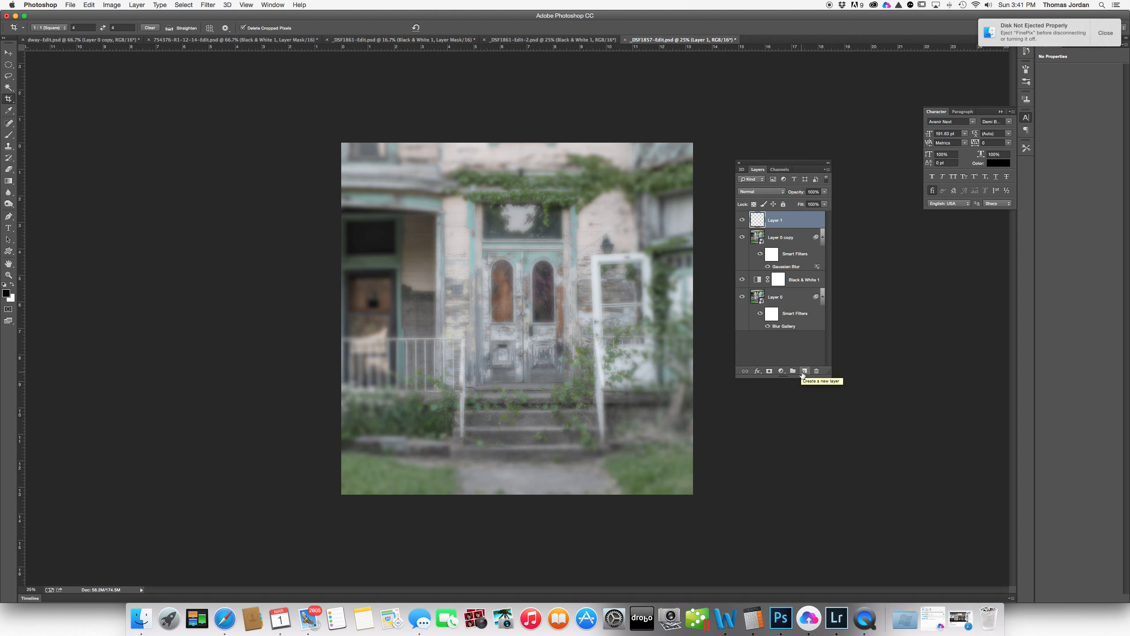
- Commit the crop and fill Layer 1 with the black foreground colour
key(Return)
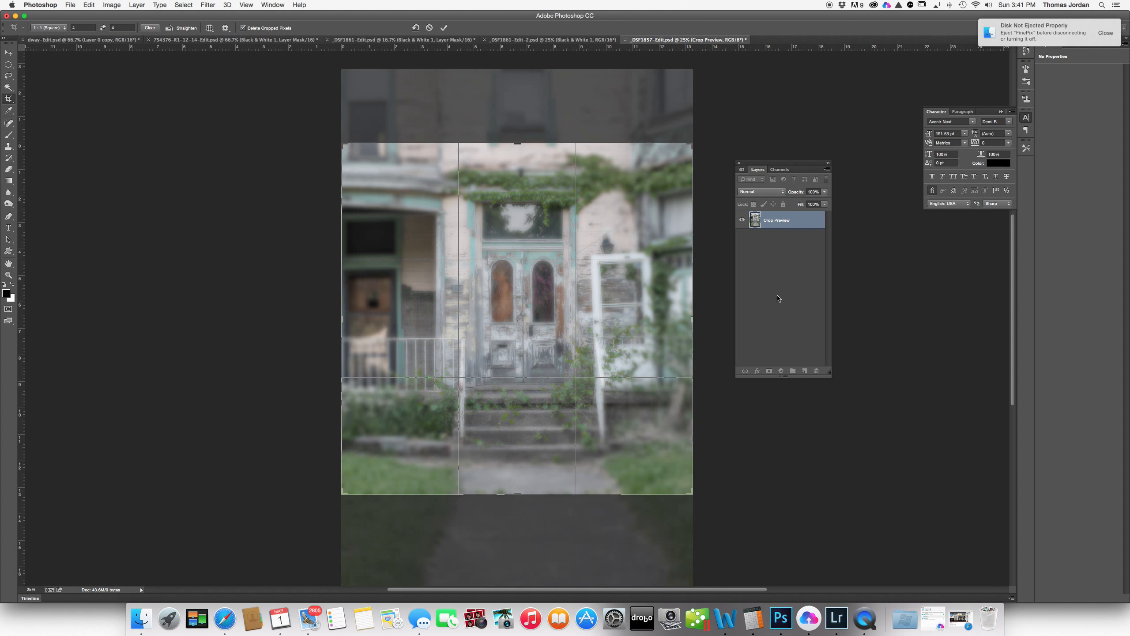
key(Return)
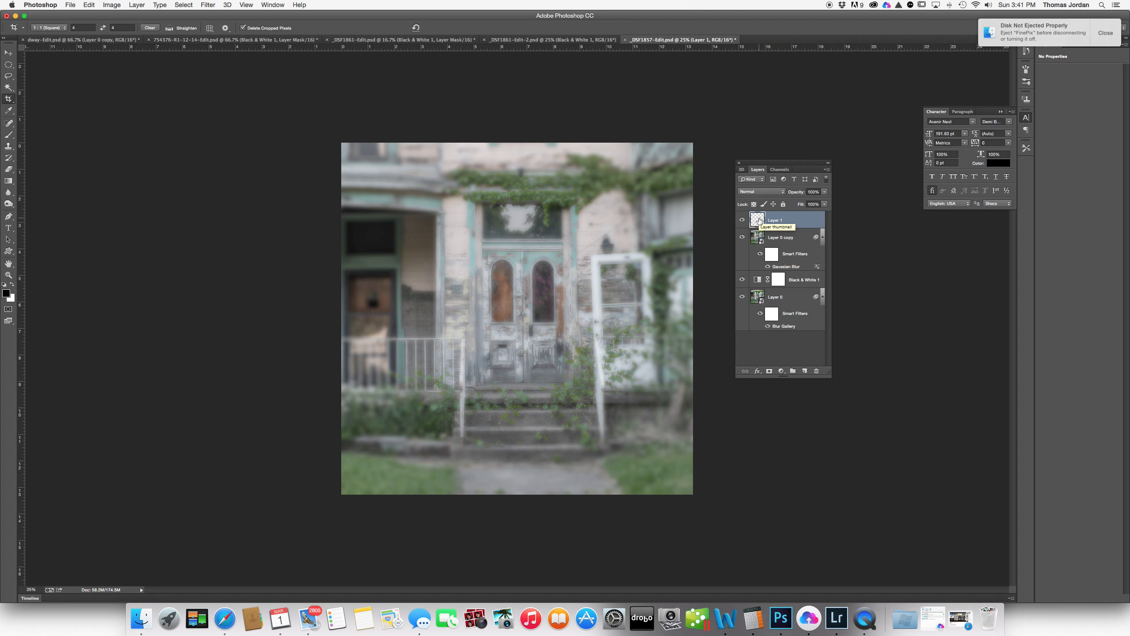
key(alt+BackSpace)
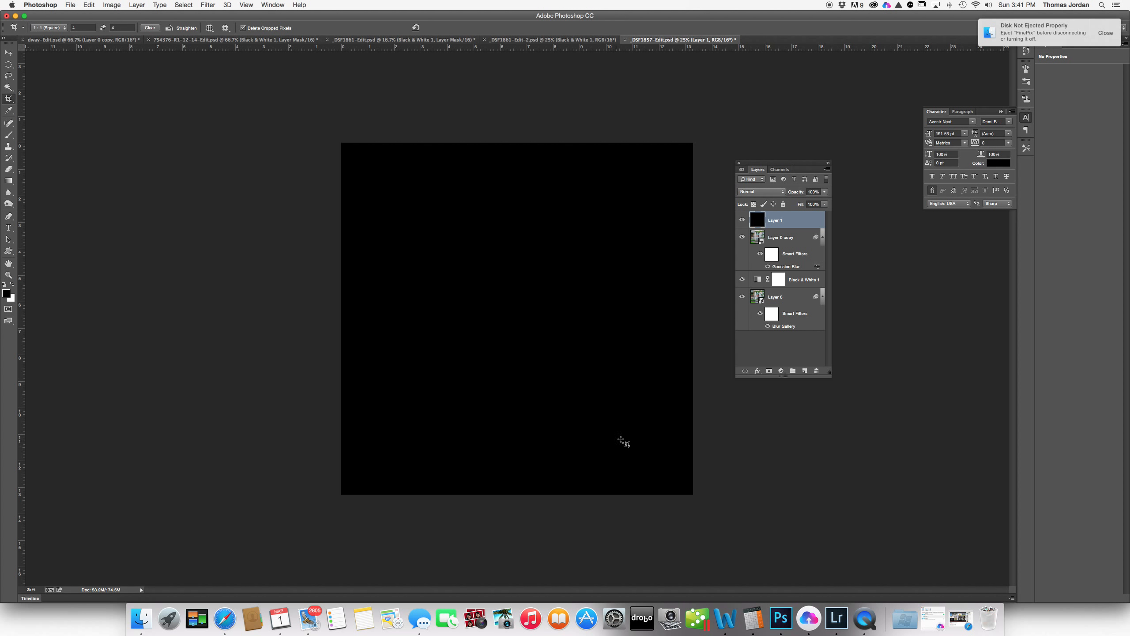
- Draw an elliptical marquee circle centred over the porch photo
click(8, 65)
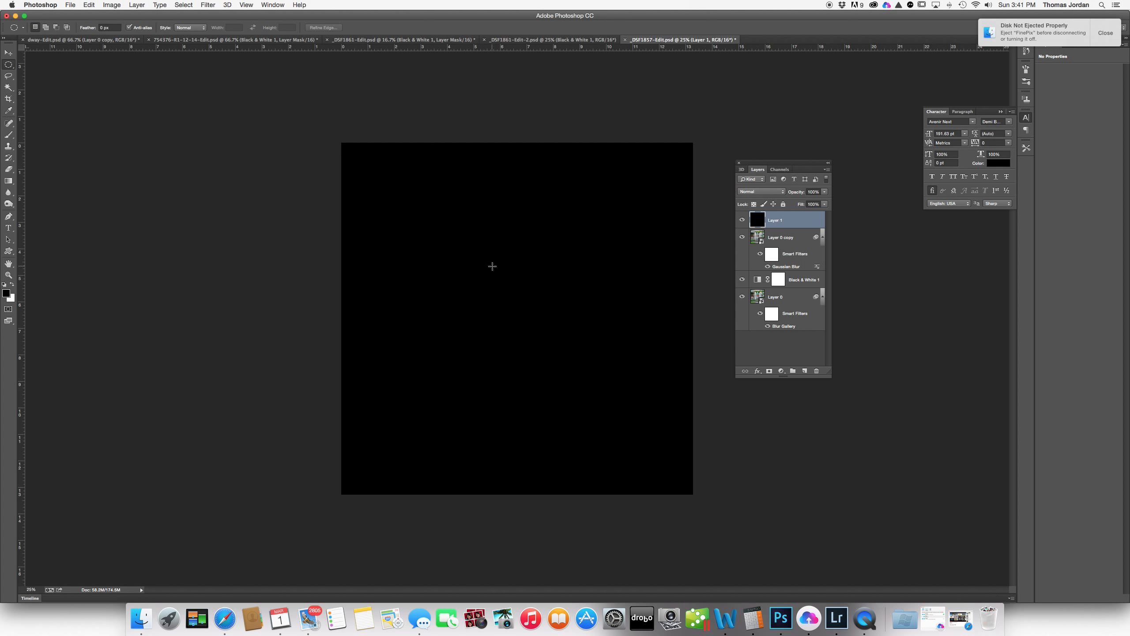
drag(519, 279, 676, 531)
key(super+z)
drag(495, 273, 675, 516)
key(space)
- Feather the circle by 100 px, delete it from the black layer, and deselect
click(200, 6)
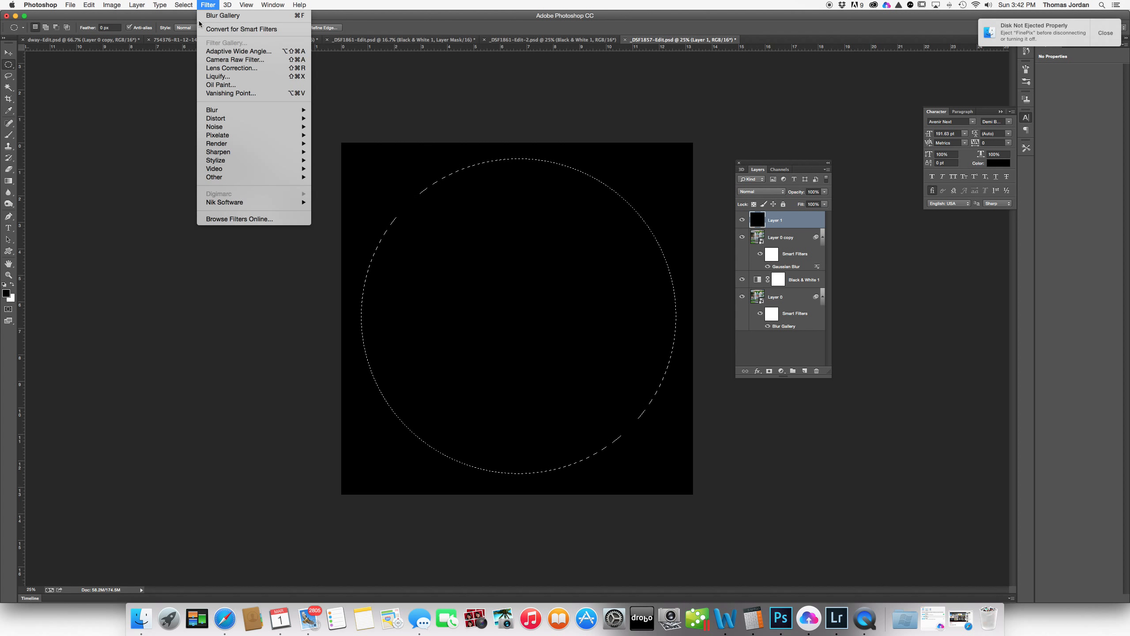
mouse_move(184, 5)
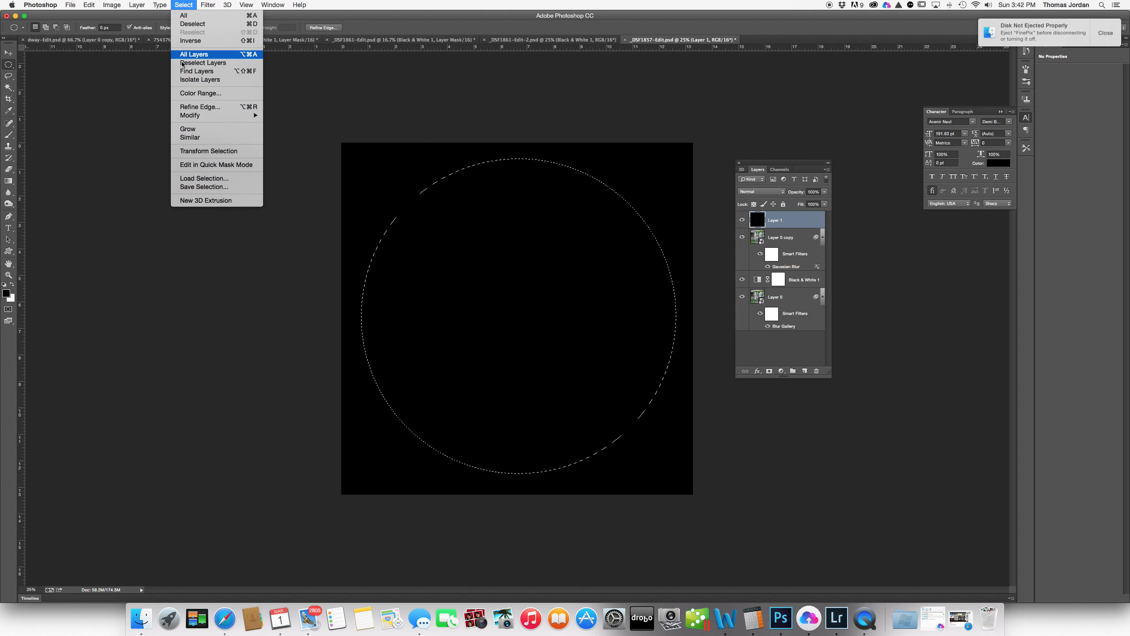
mouse_move(200, 115)
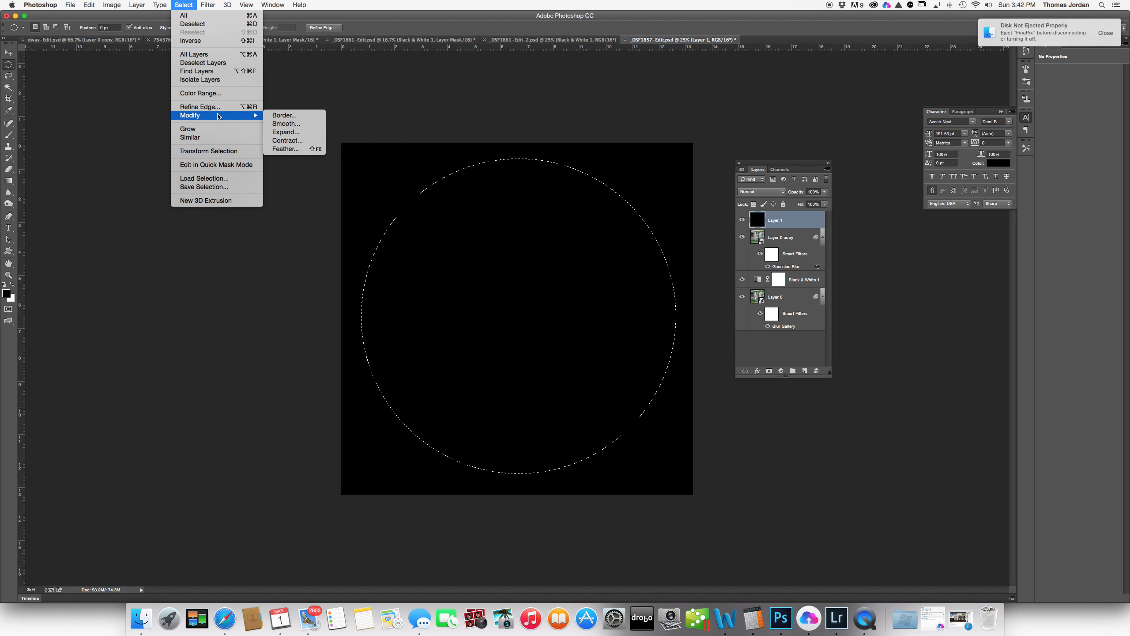
click(287, 148)
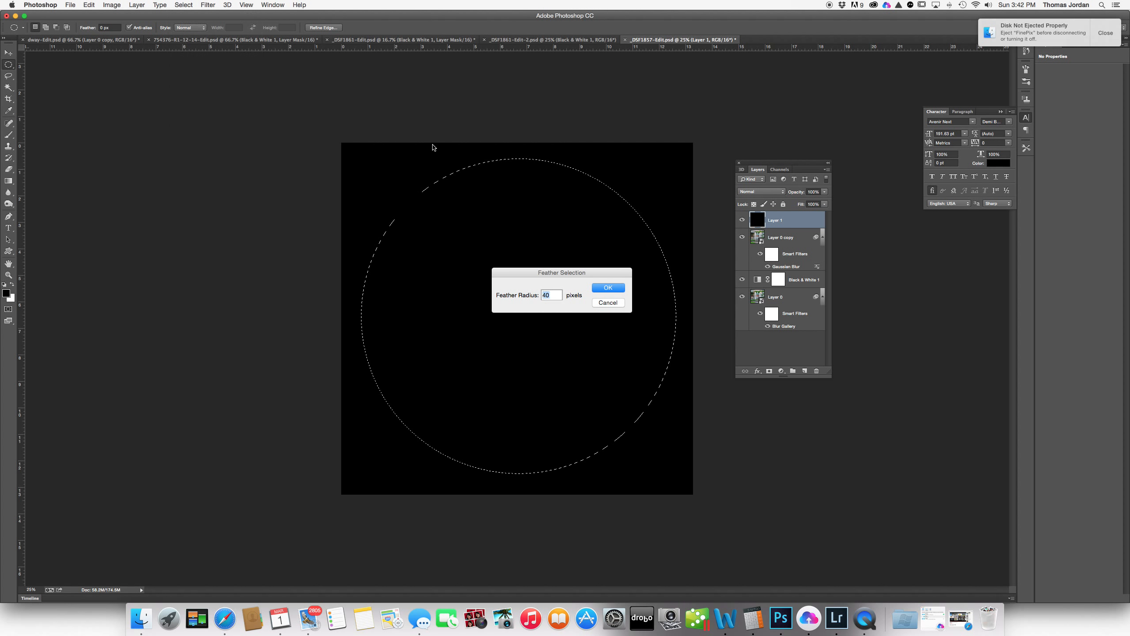
text(100)
key(Return)
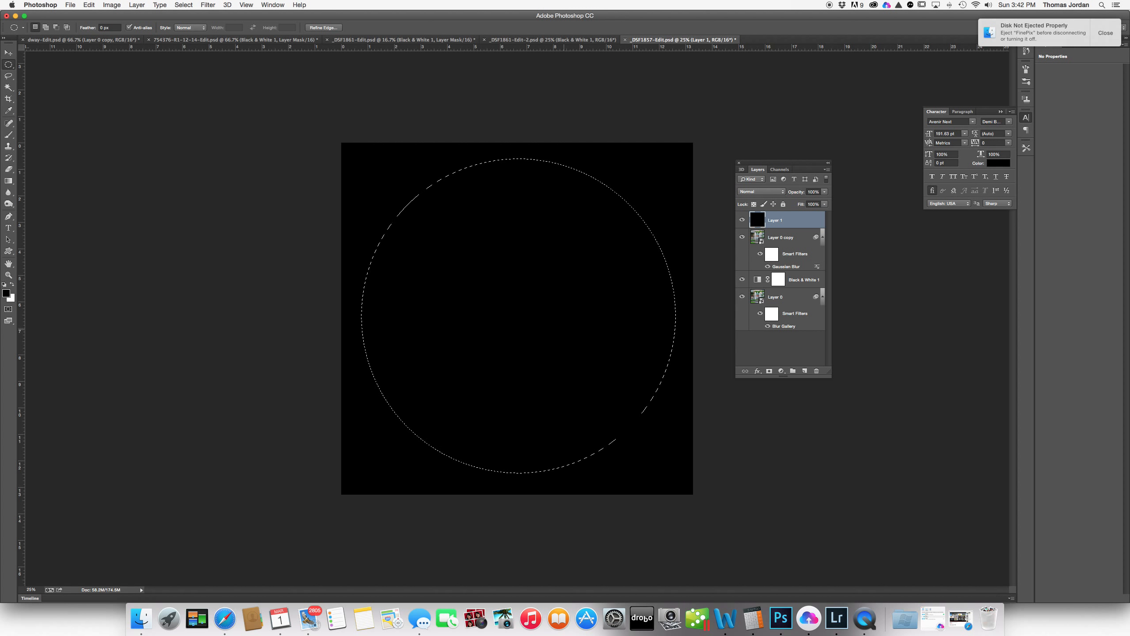
key(Delete)
key(super+d)
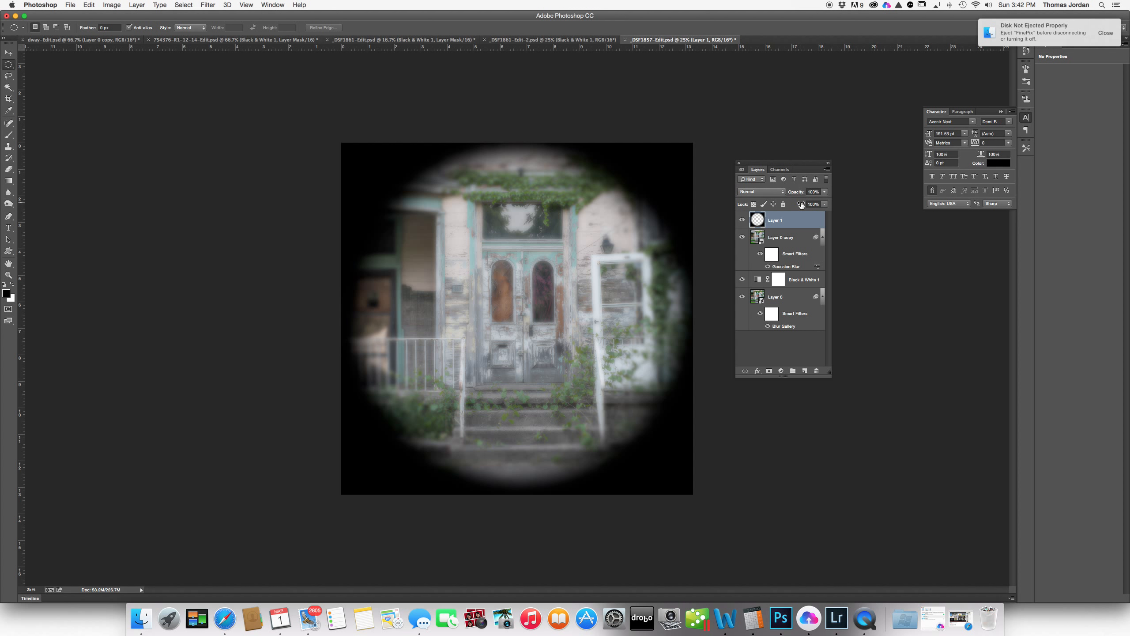
- Lower Layer 1's fill to about 36% so the vignette gently greys the edges
drag(800, 204, 769, 209)
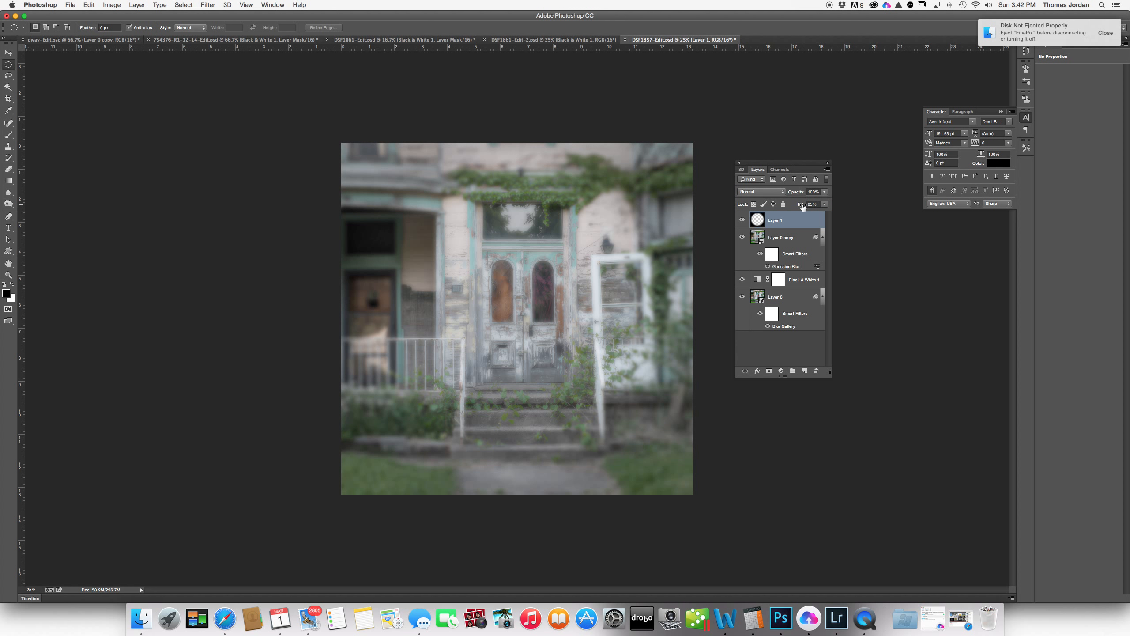
drag(803, 206, 807, 207)
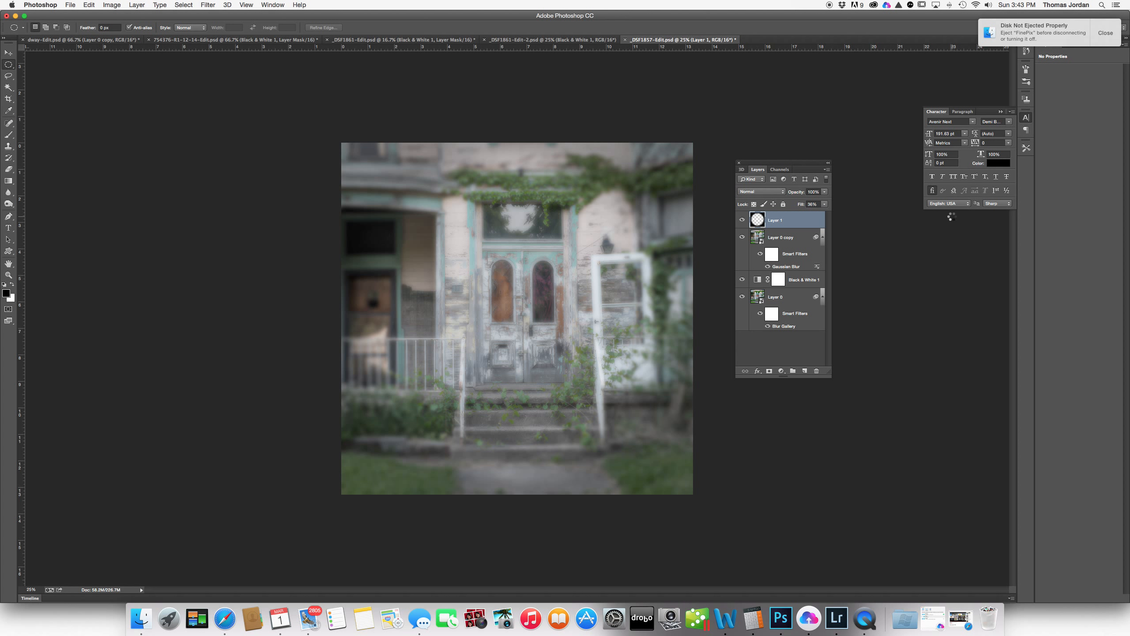
- Add an empty Layer 2 and trace a rounded-corner path just inside the canvas edges
click(805, 371)
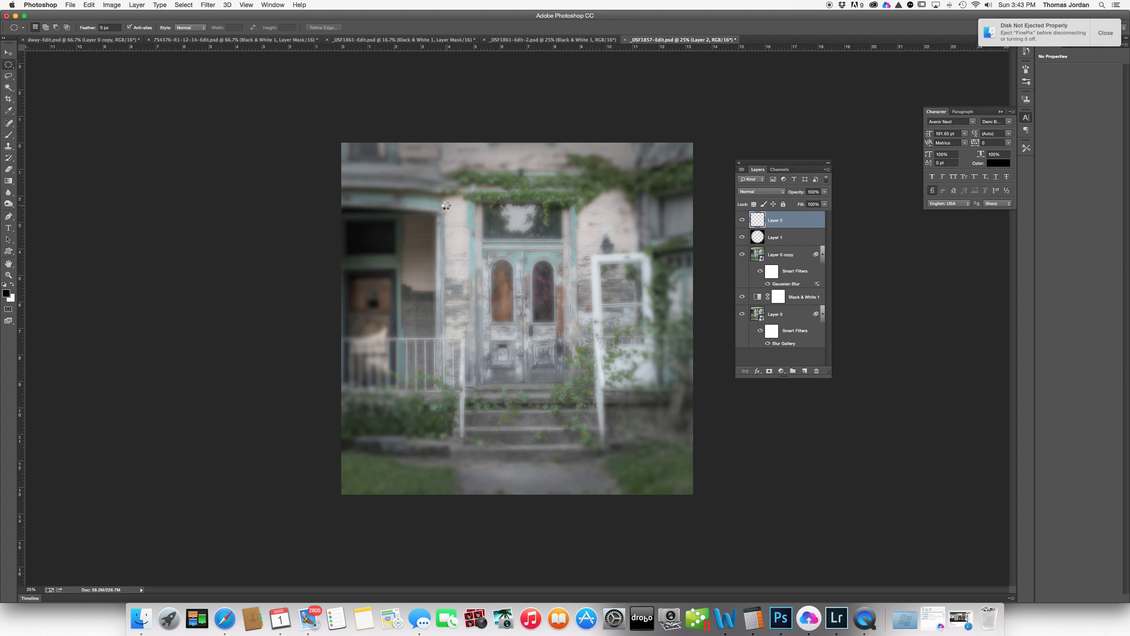
key(p)
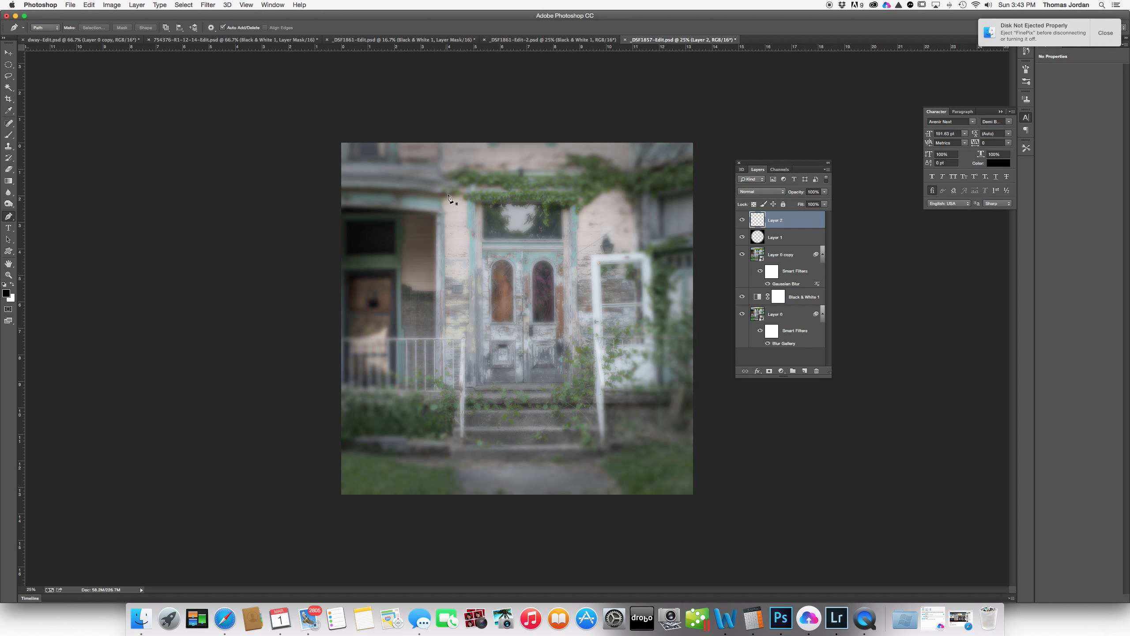
click(359, 153)
click(674, 154)
click(686, 478)
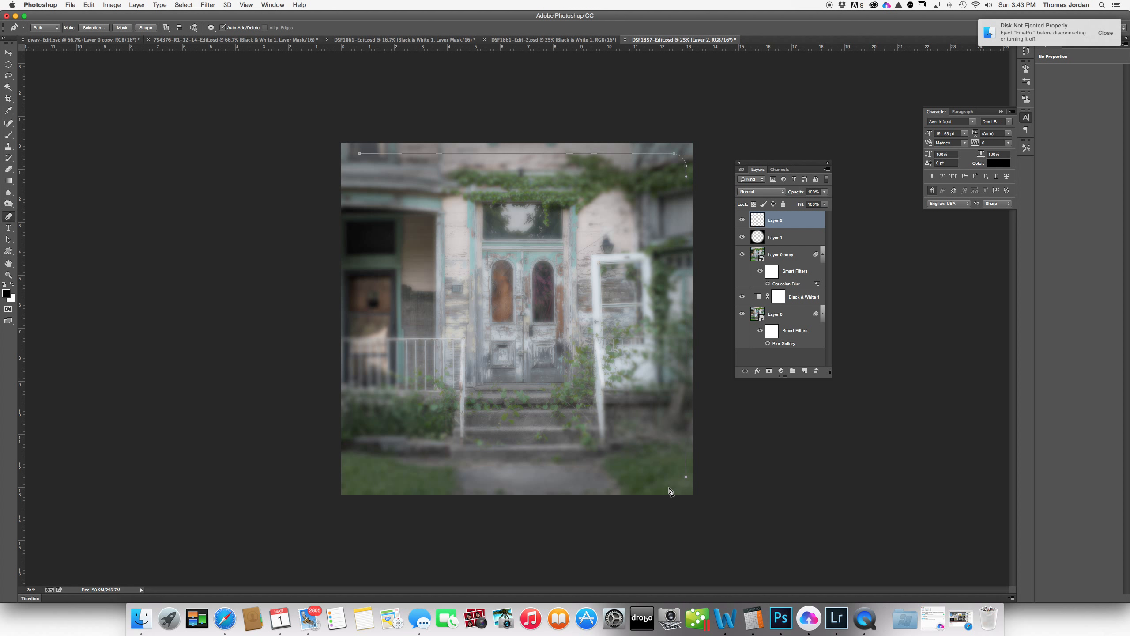
drag(670, 488, 654, 491)
click(368, 489)
drag(353, 474, 354, 465)
click(349, 171)
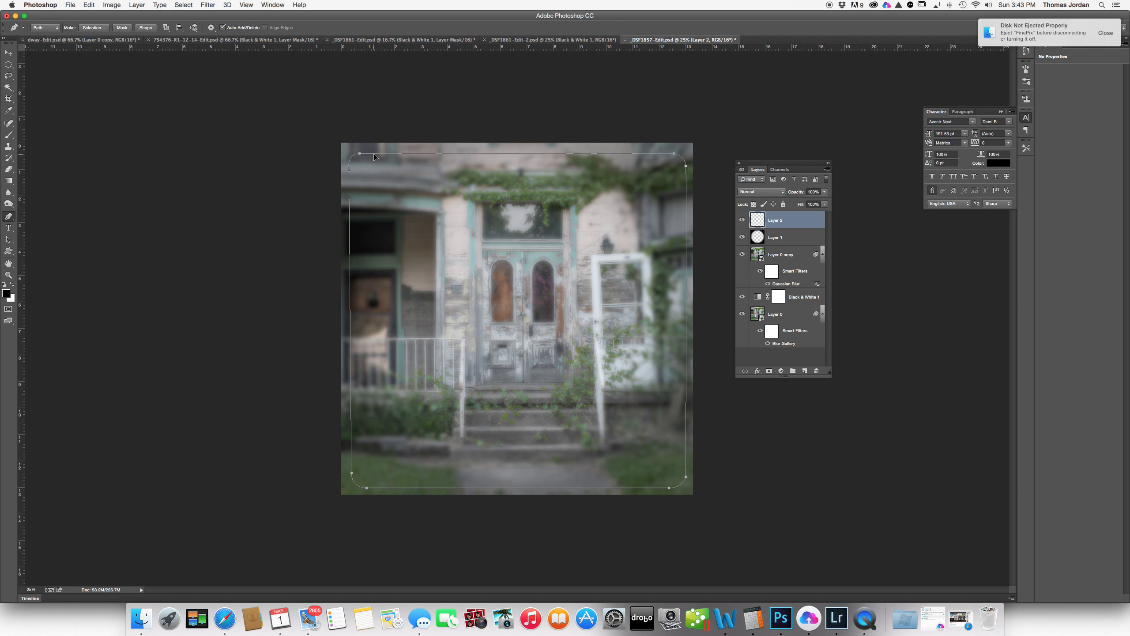
- Turn the rounded path into a selection with a 2-pixel feather
right_click(482, 242)
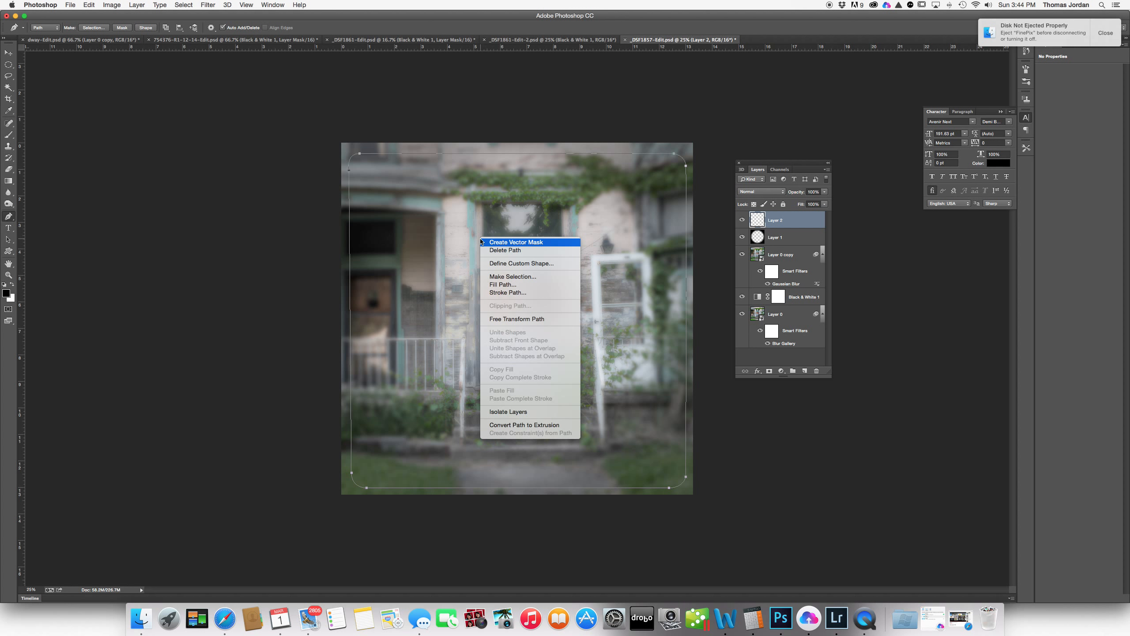
click(509, 277)
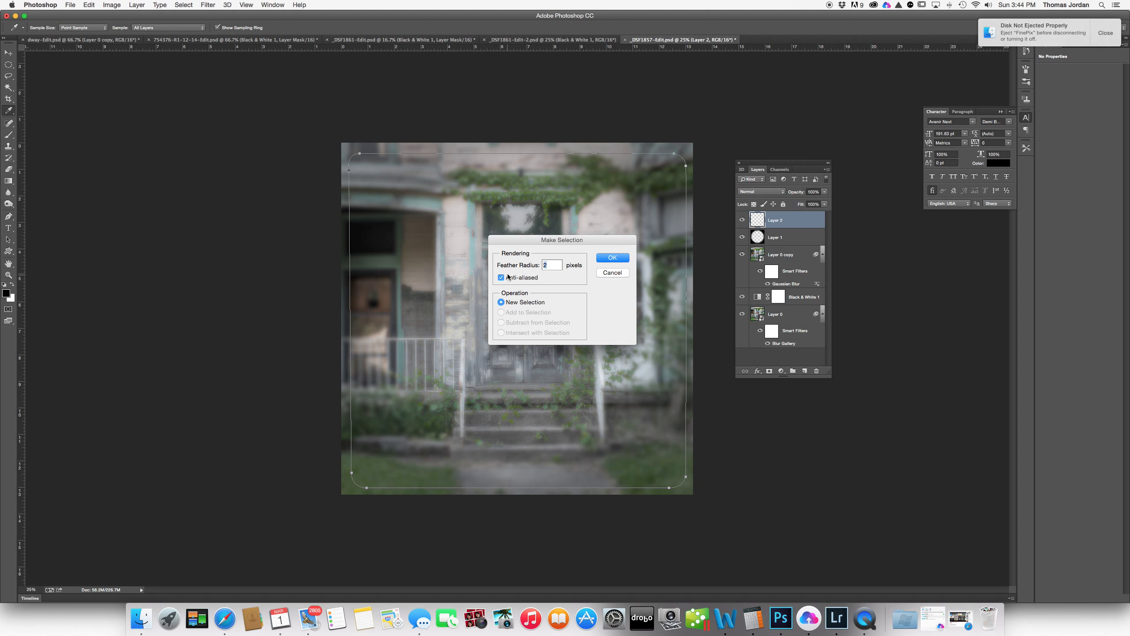
click(620, 258)
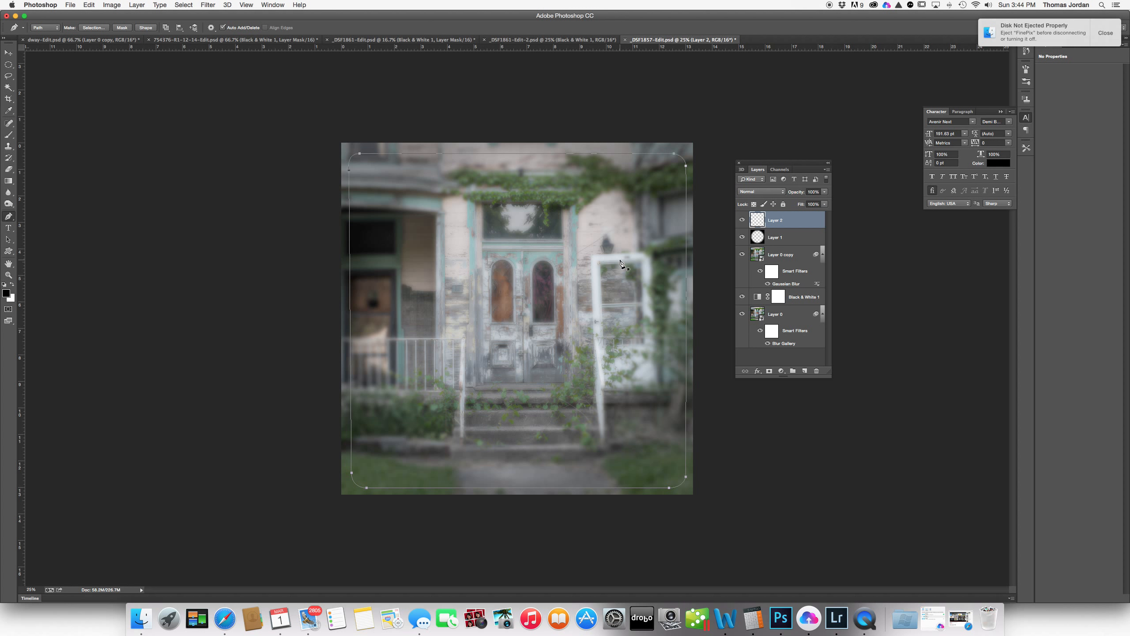
right_click(502, 232)
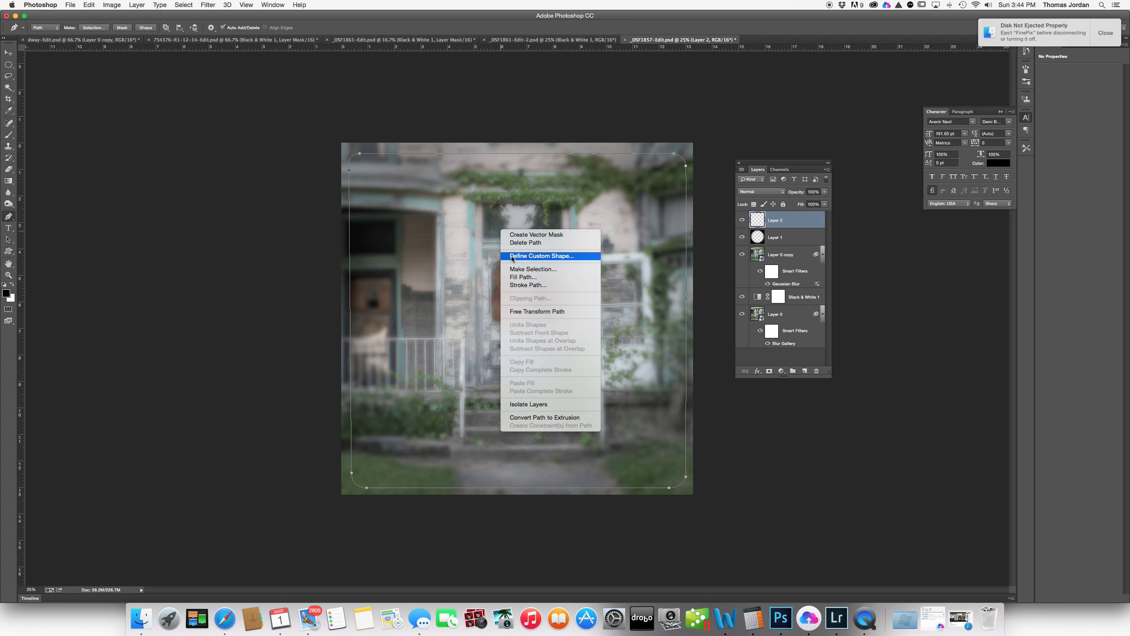
click(548, 269)
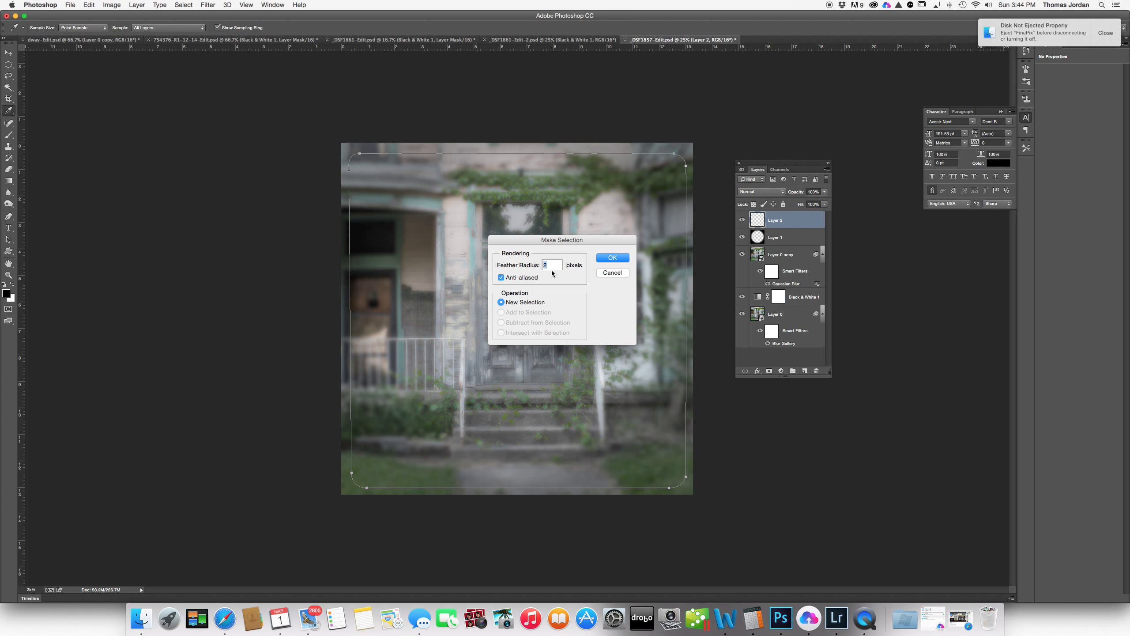
click(603, 261)
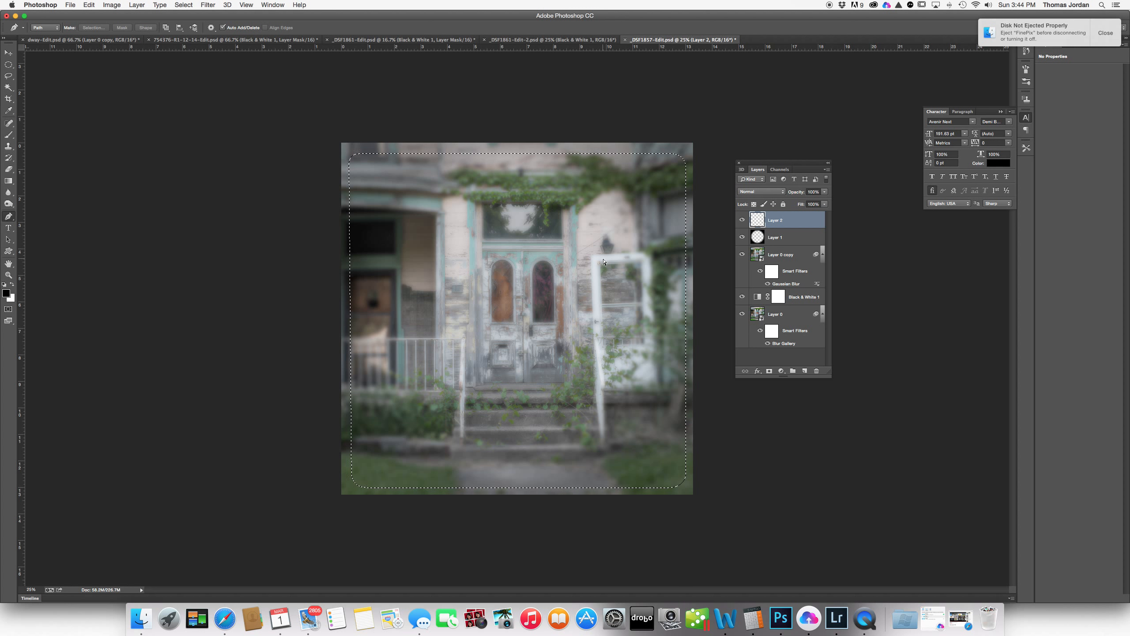
- Invert the selection, fill the border area with black, and deselect
key(shift+super+i)
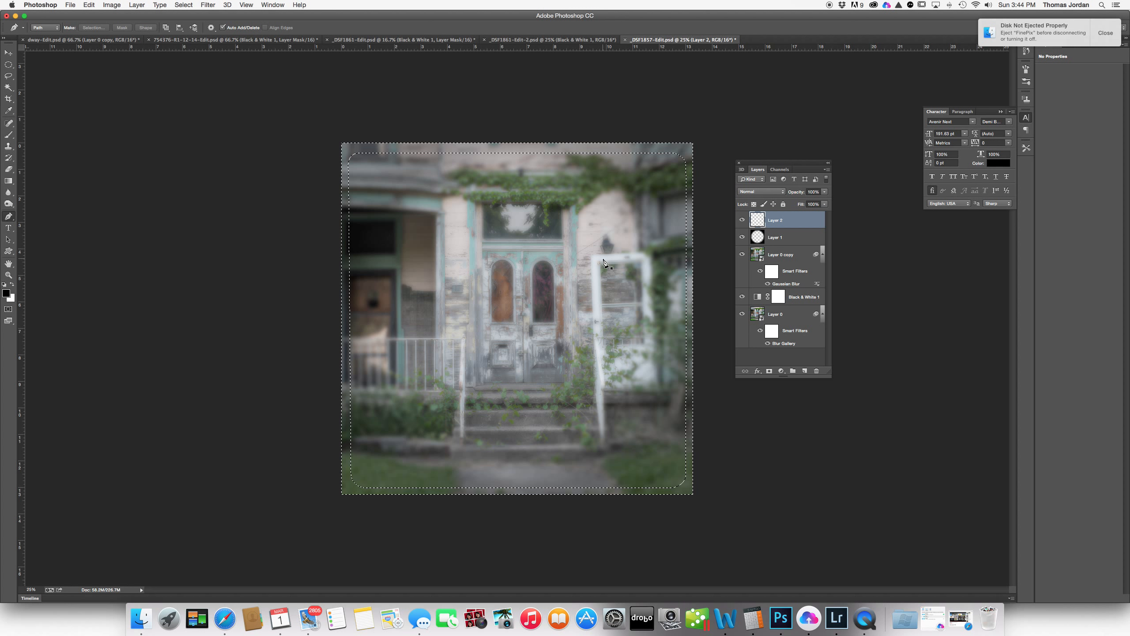
key(alt+BackSpace)
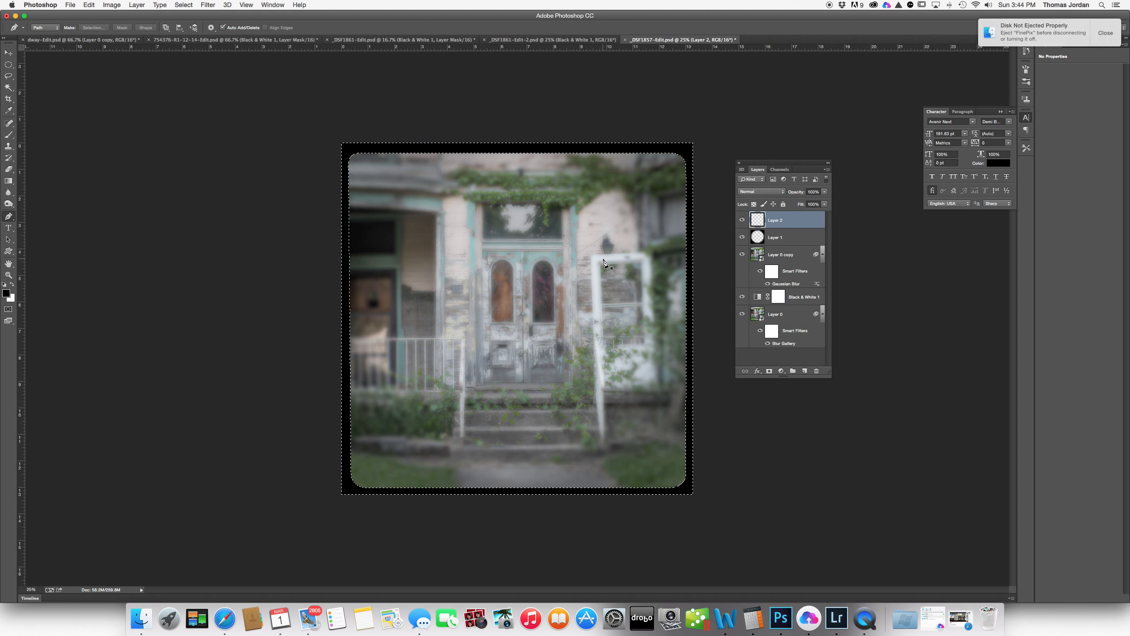
key(super+d)
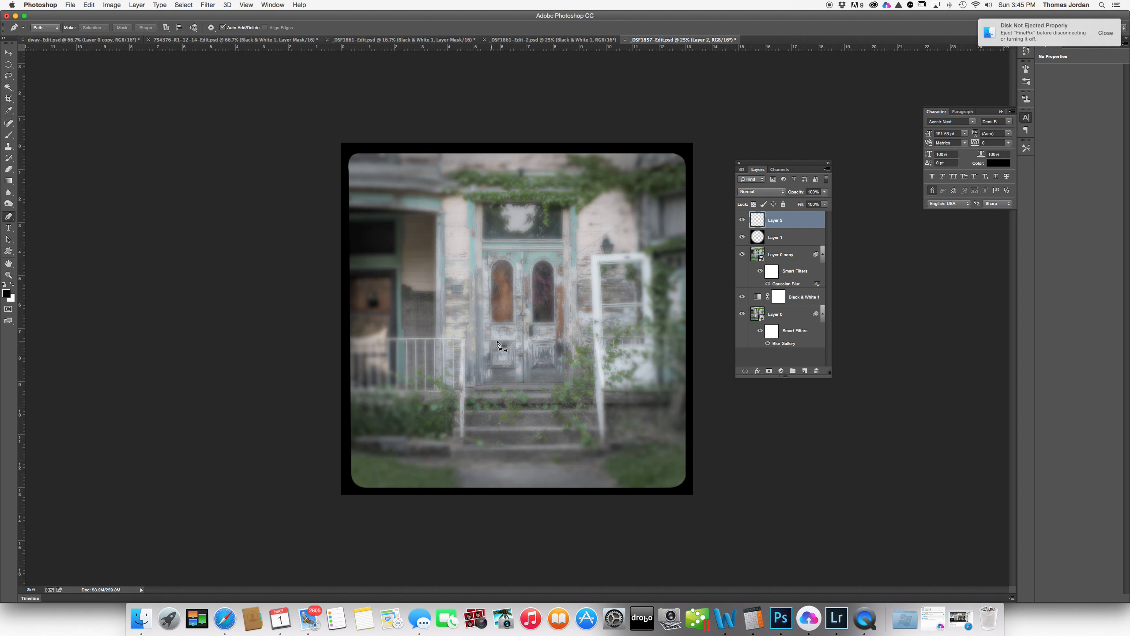
- Apply a 2-pixel Gaussian Blur to the base photo Layer 0
click(776, 315)
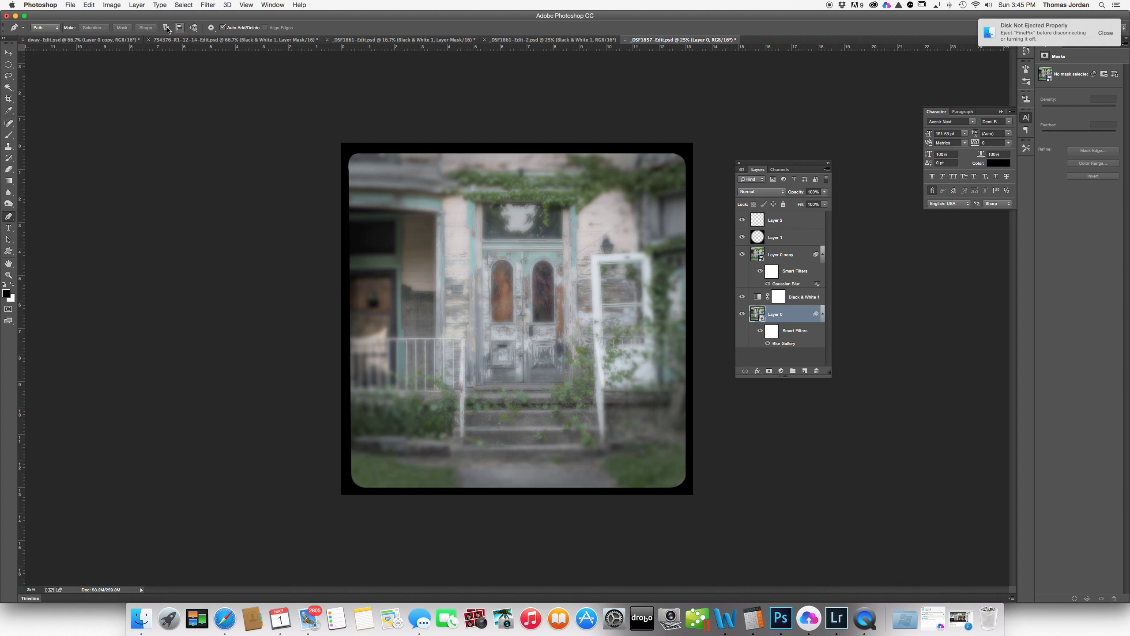
click(204, 7)
mouse_move(223, 110)
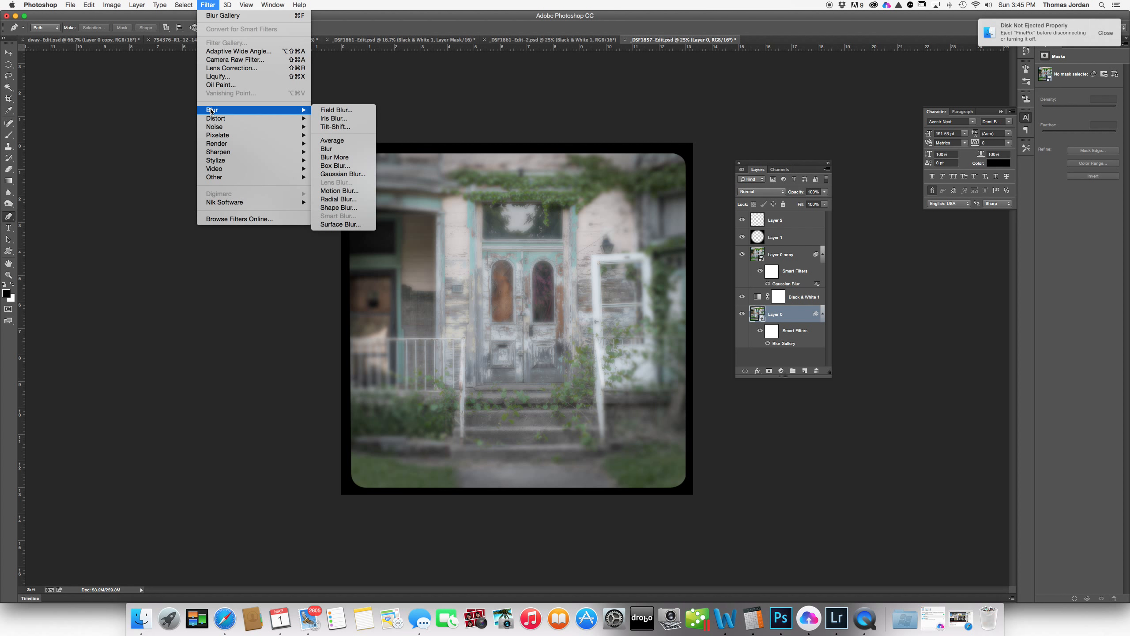
click(341, 175)
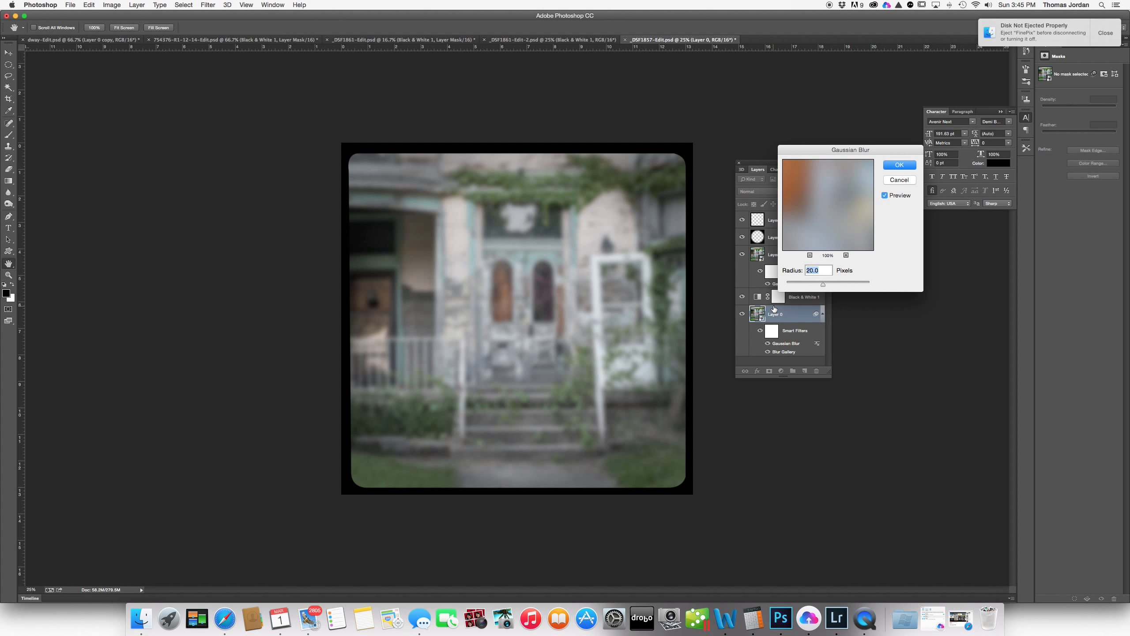
text(4)
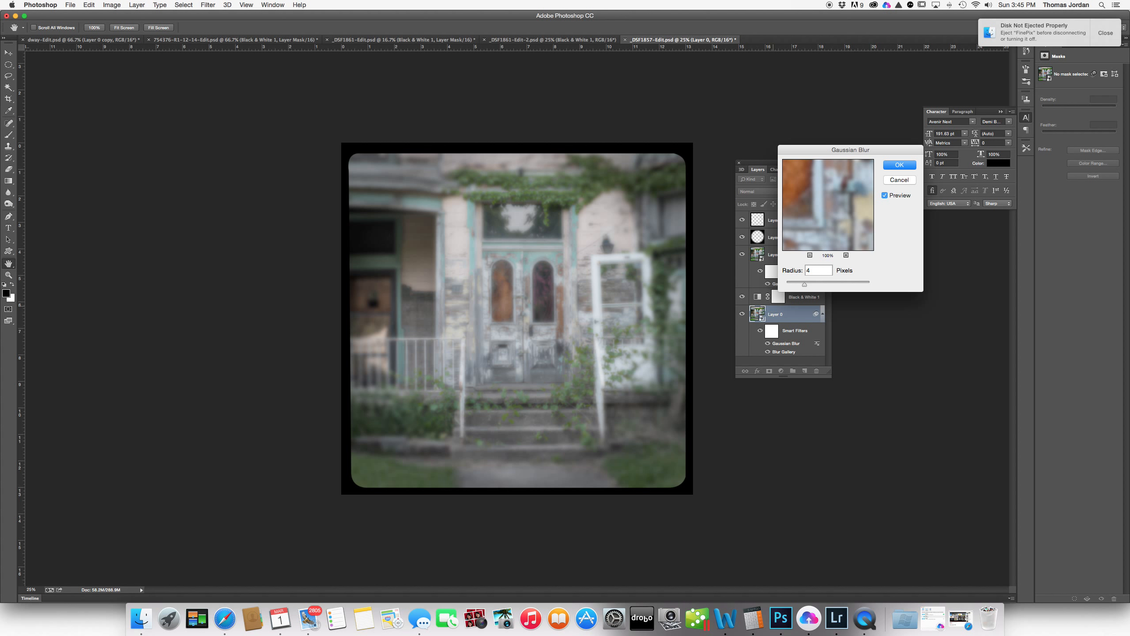
text(2)
key(BackSpace)
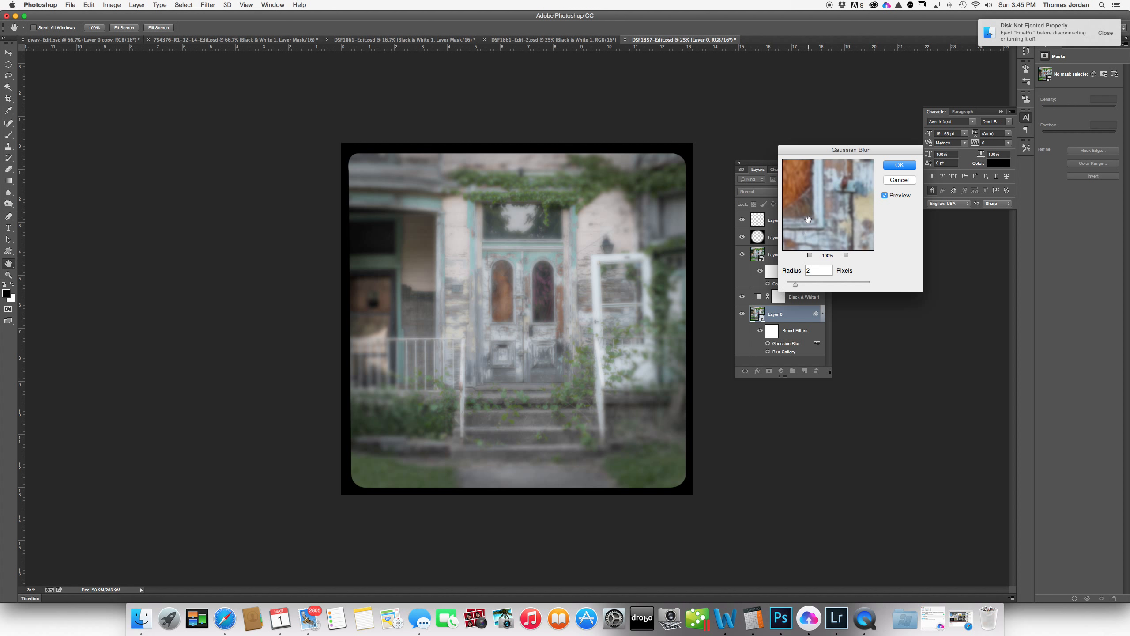
click(899, 165)
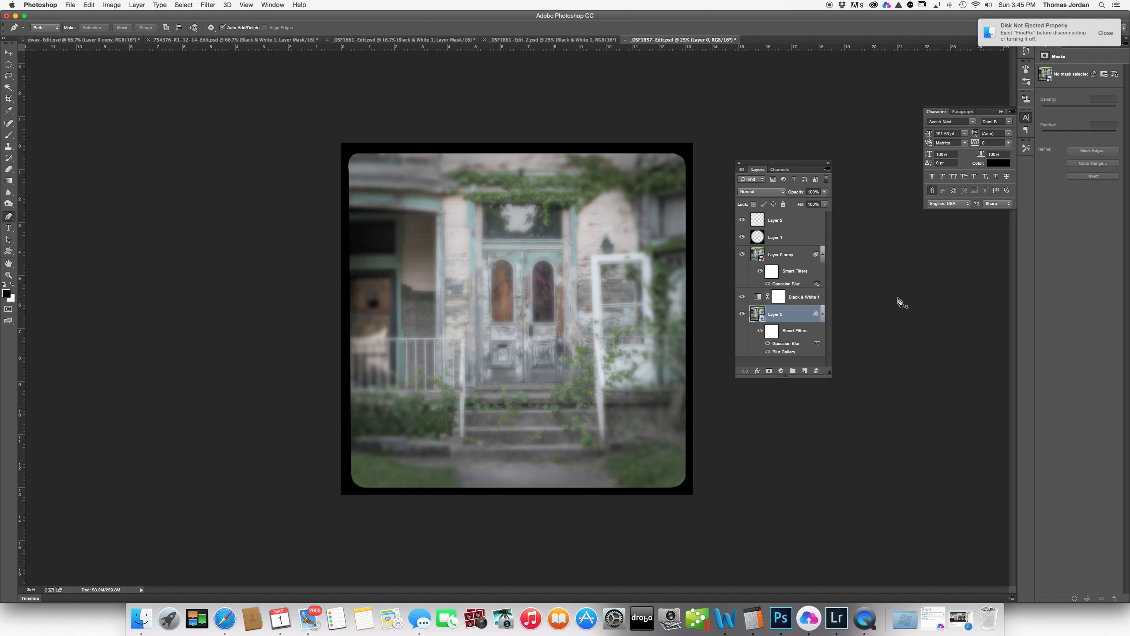
- Raise Black & White 1's fill to 100% and enable Tint with a muted blue
click(787, 298)
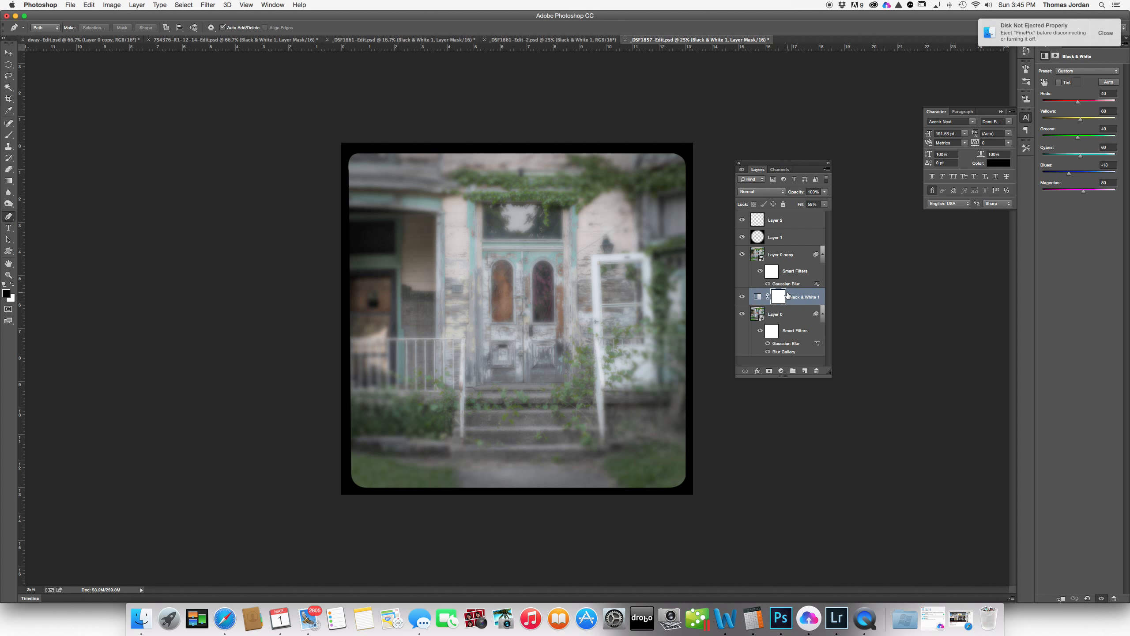
drag(800, 205, 822, 207)
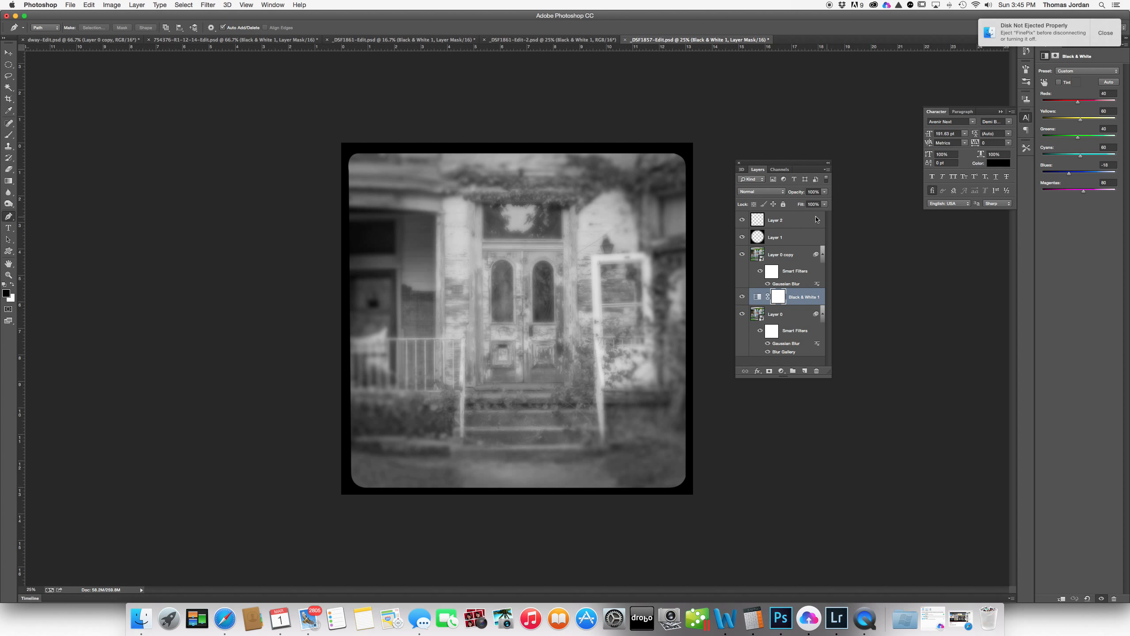
click(1059, 82)
click(1076, 83)
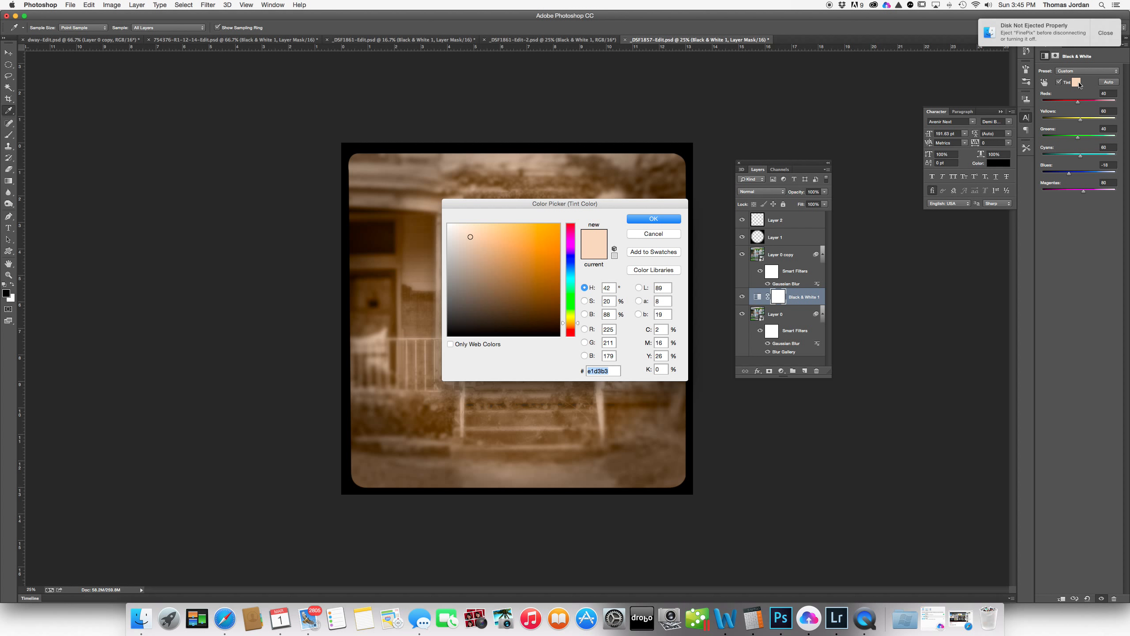
click(573, 265)
click(474, 275)
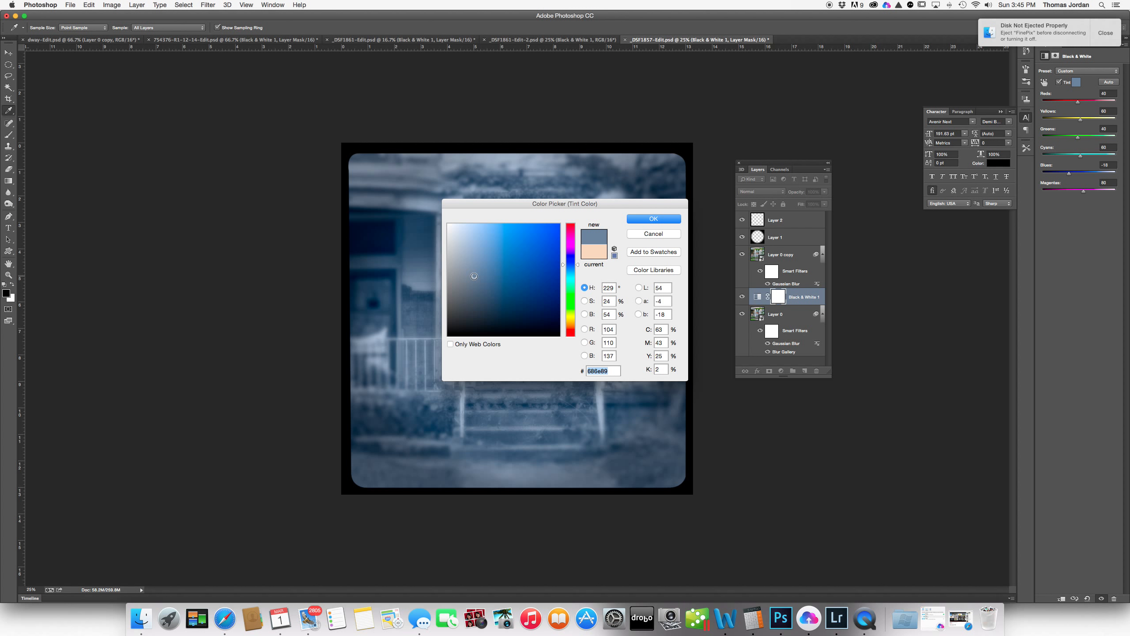
click(653, 219)
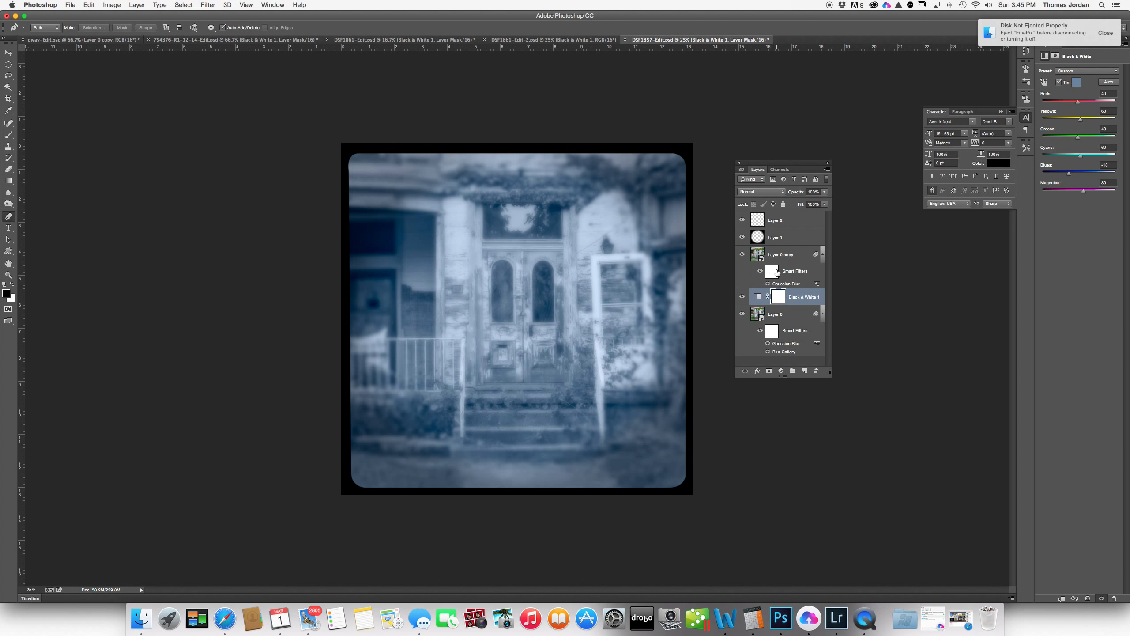
- Change the tint to a dark warm grey and lower the fill to about 80%
click(1076, 83)
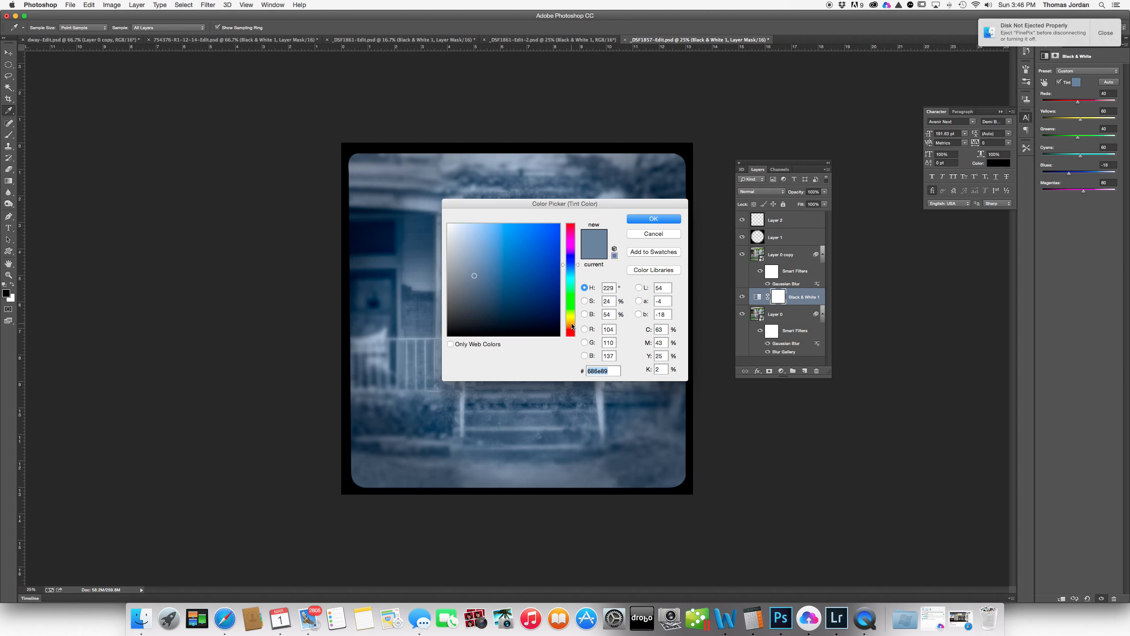
click(572, 324)
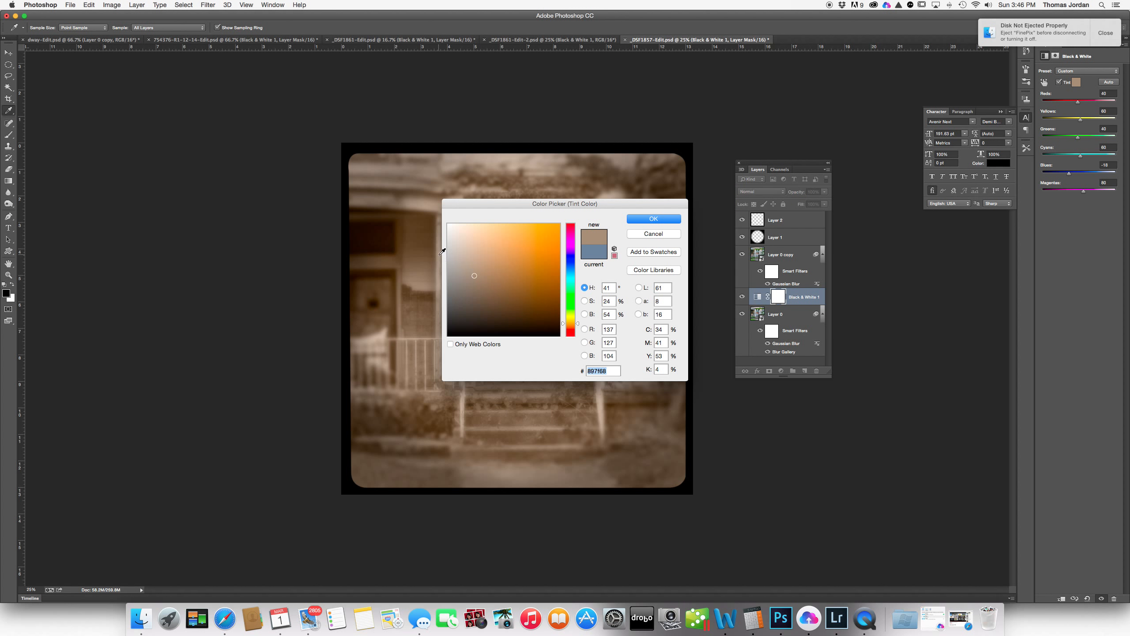
text(ffffff)
drag(467, 259, 453, 294)
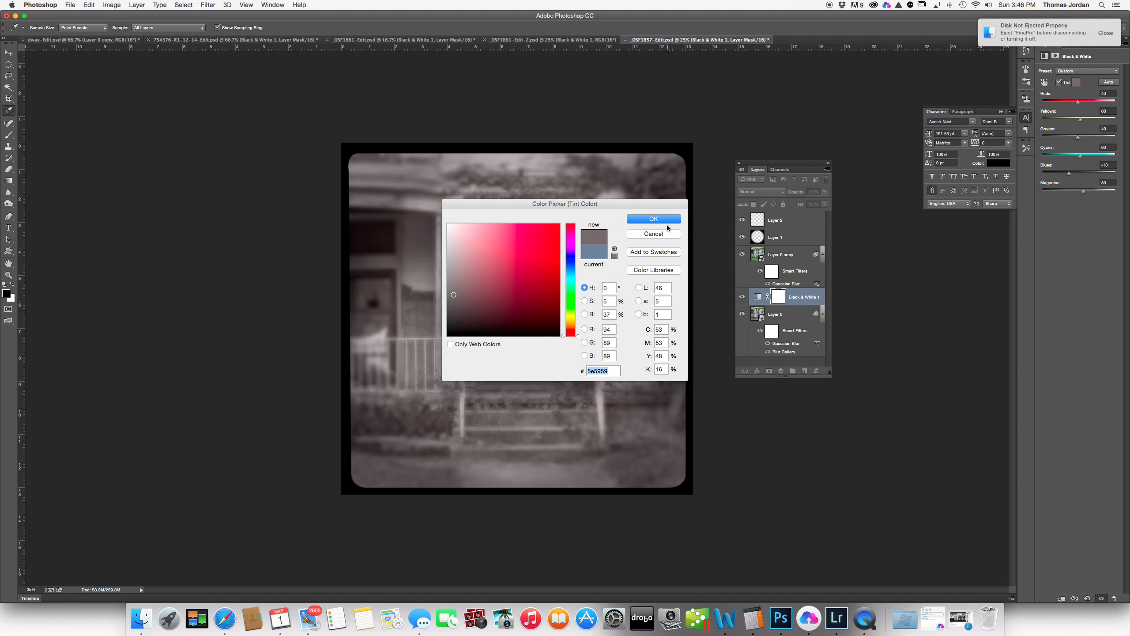
click(665, 221)
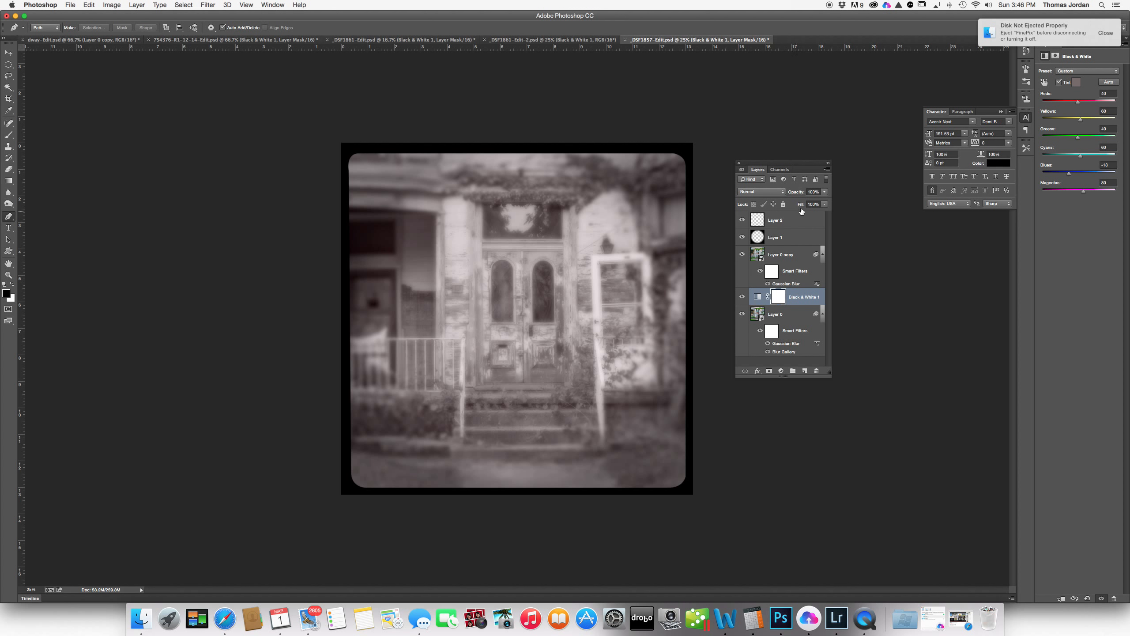
drag(801, 204, 798, 206)
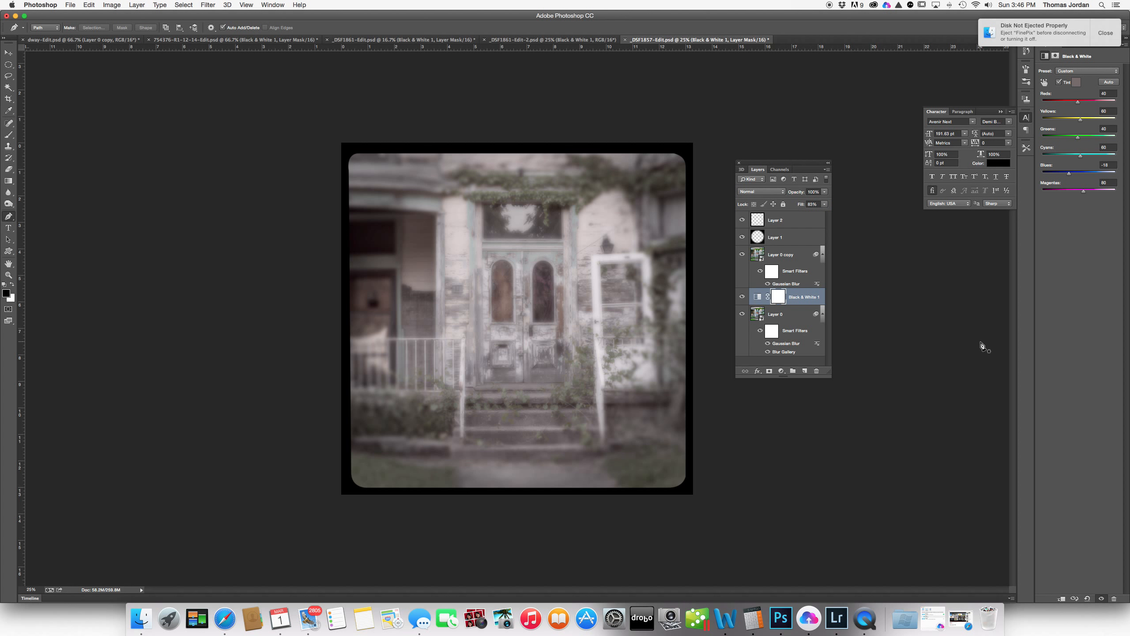